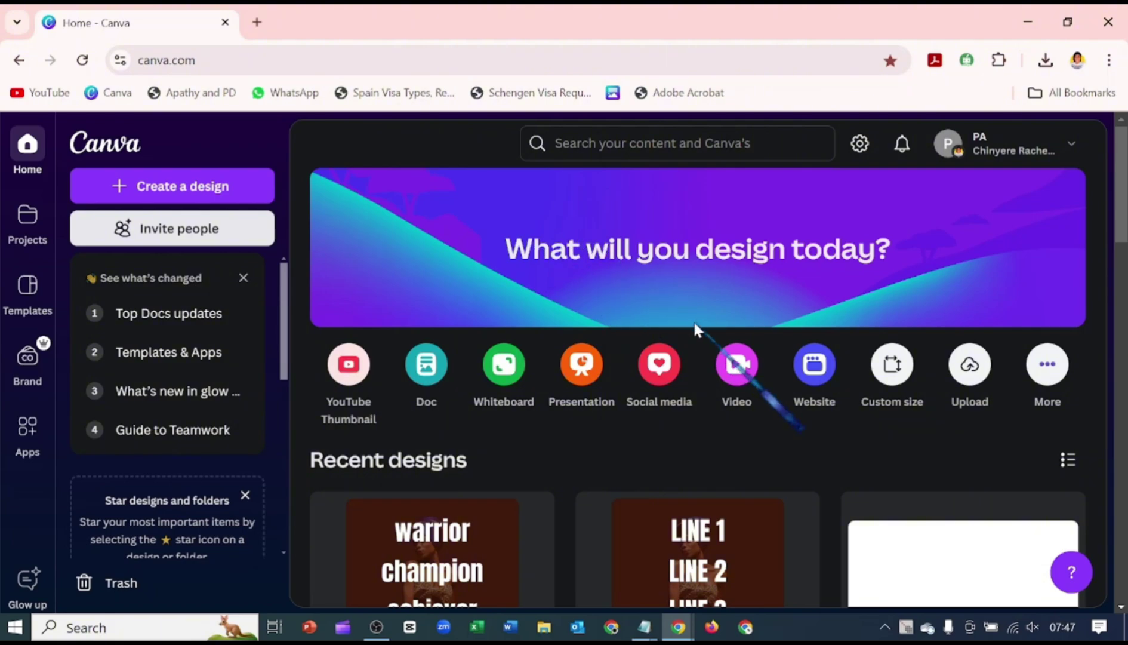
# Open Create a design on the Videos category to get at the Mobile Video format.
pyautogui.click(738, 363)
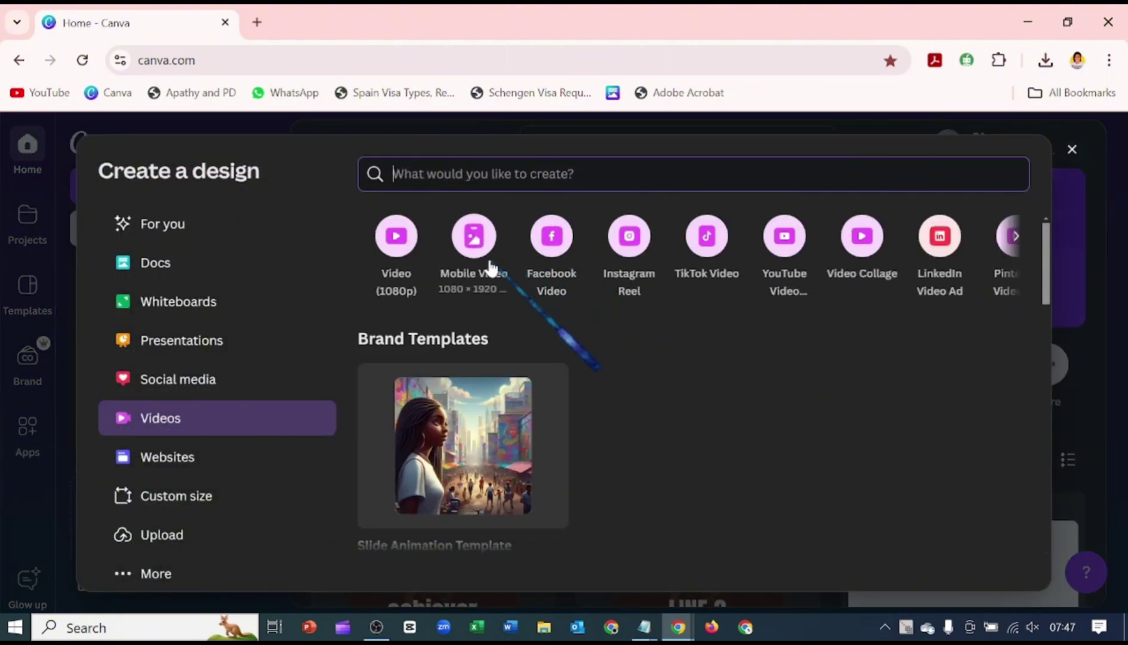
# Start a blank Mobile Video with heading '15 BEAUTIFUL NOUNS THAT DESCRIBES A CUTE AND FUNNY DOG' in Poppins 64.
pyautogui.click(481, 256)
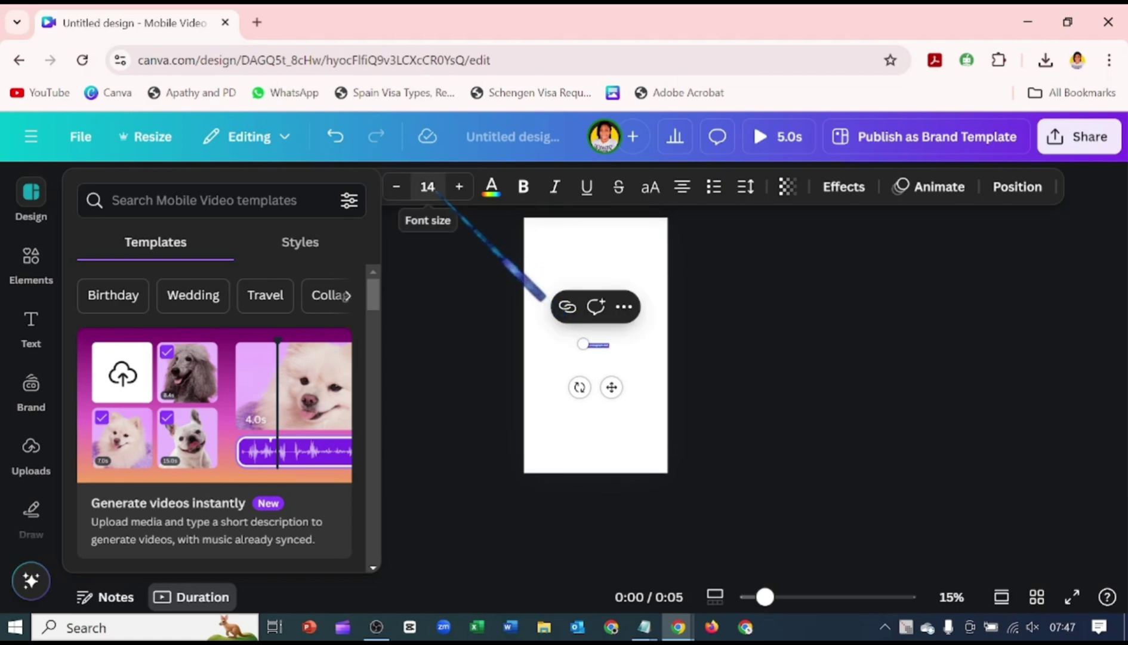
pyautogui.click(436, 190)
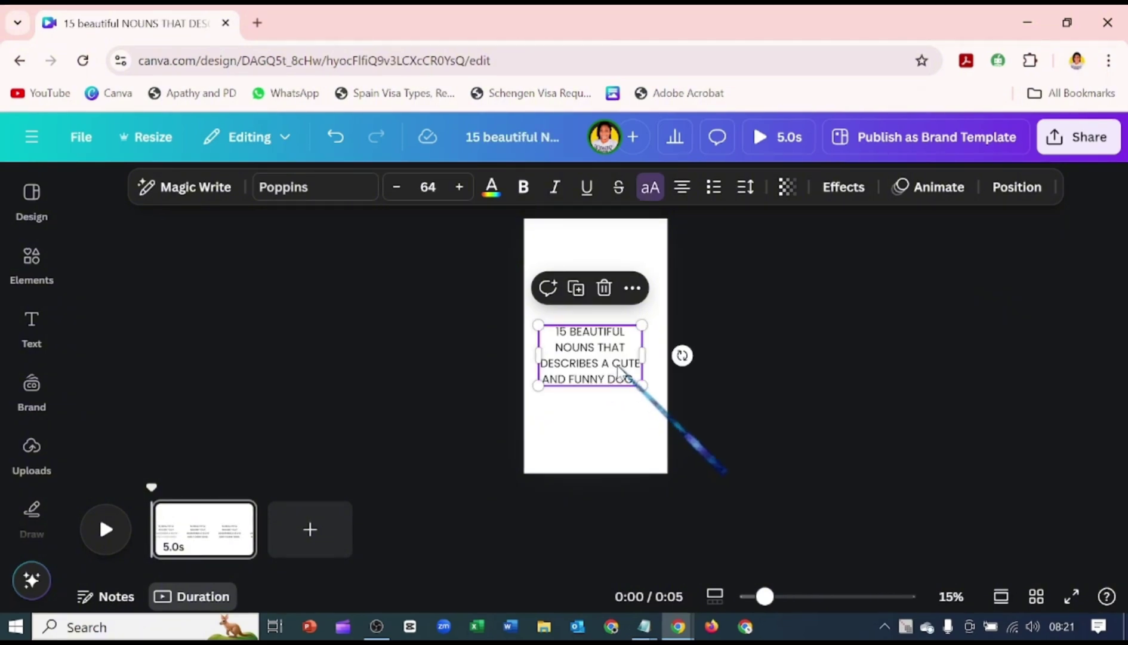
# Replace the heading with Magic Write's fifteen dog nouns, move the box higher, and select all.
pyautogui.click(193, 202)
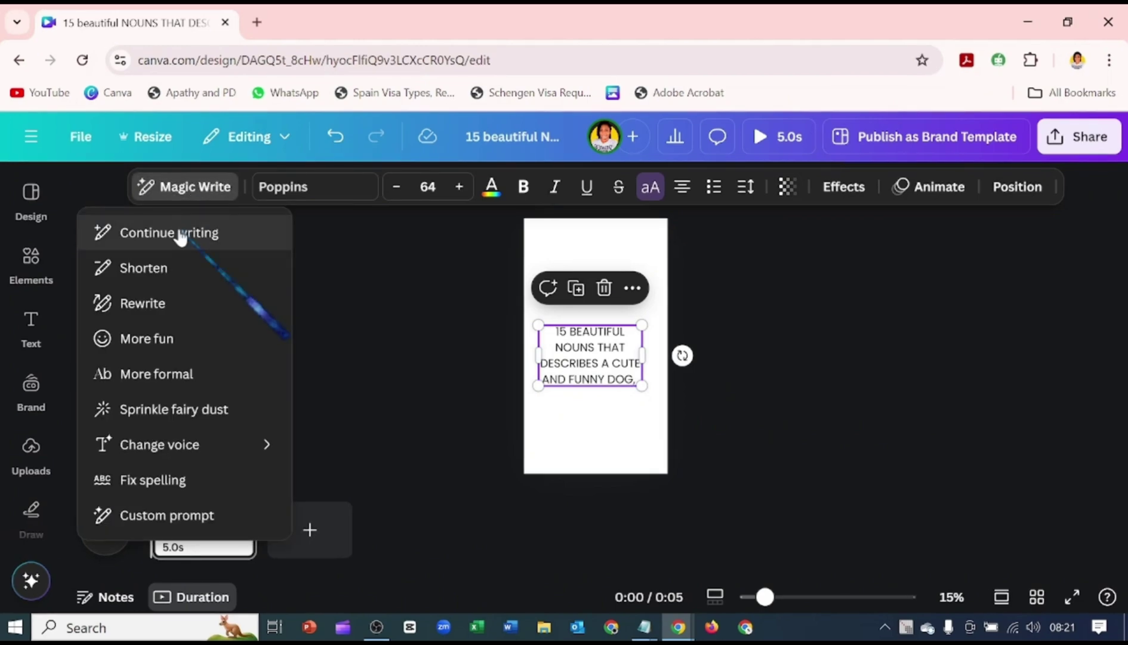
pyautogui.click(179, 230)
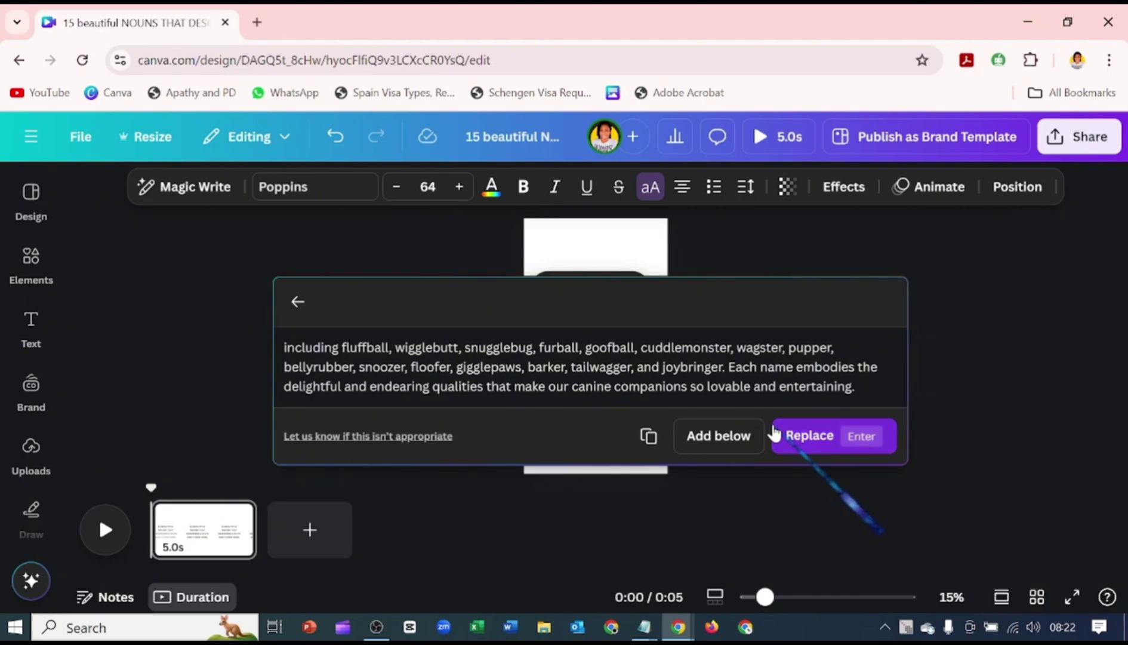
pyautogui.click(776, 434)
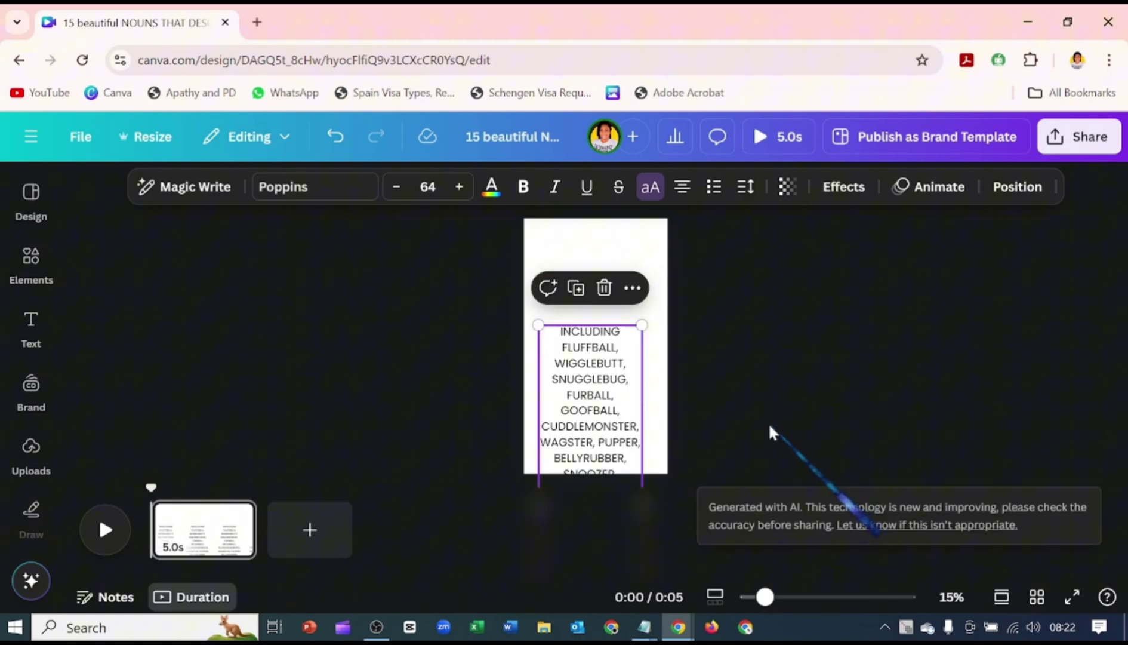
pyautogui.moveTo(618, 458); pyautogui.dragTo(607, 375)
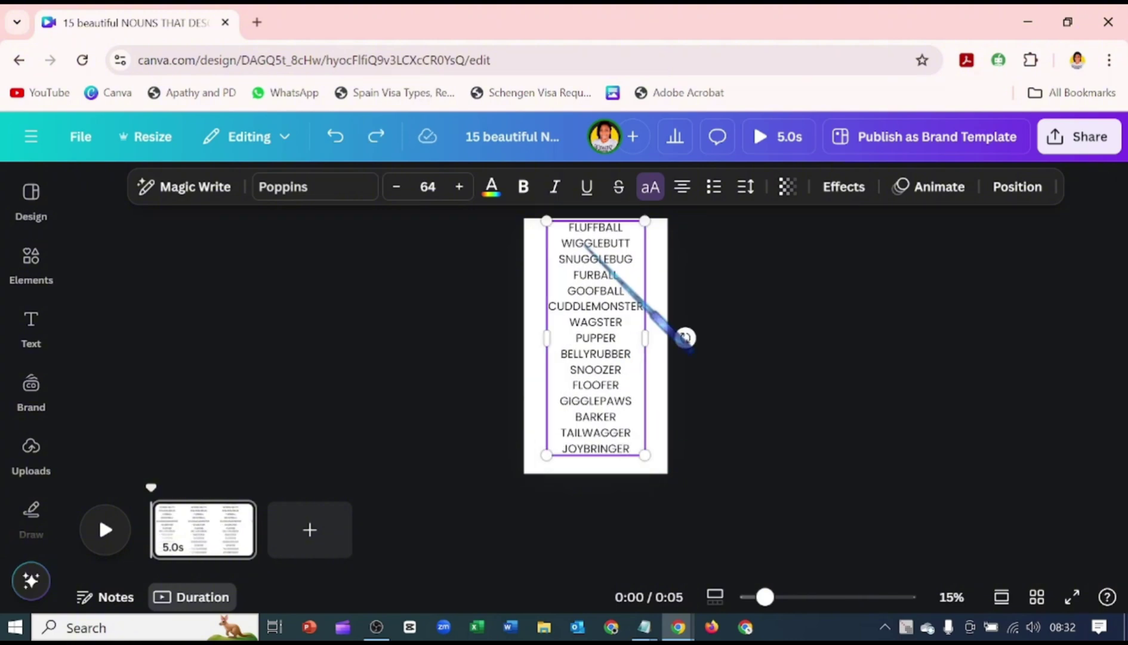
pyautogui.hotkey('ctrl', 'a')
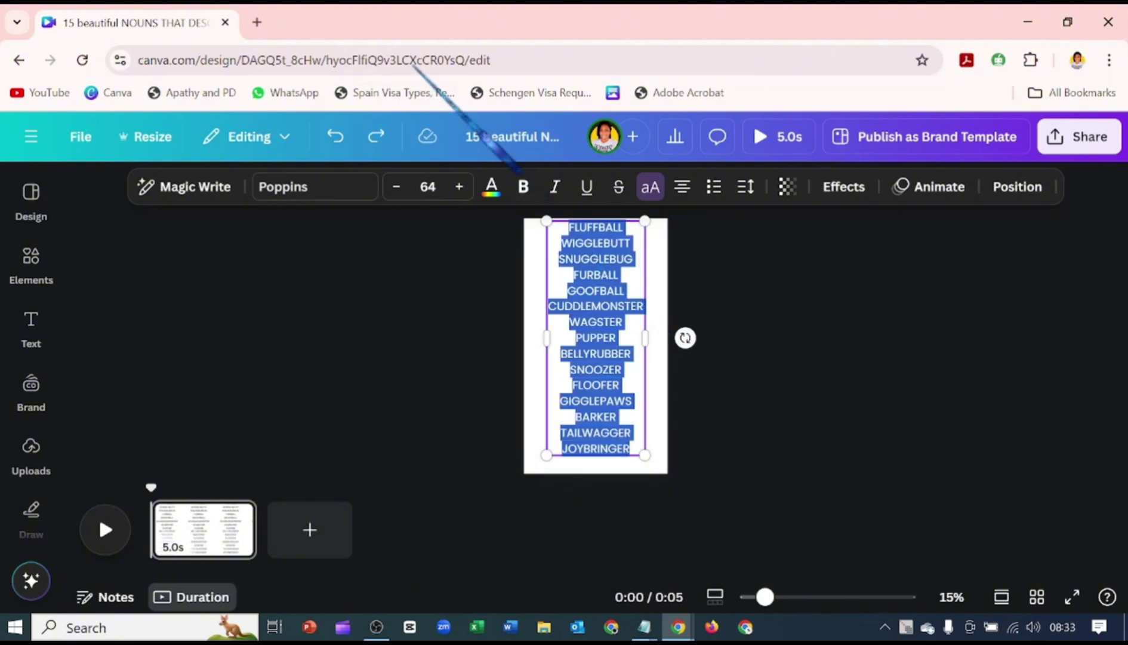
# Create a new blank Google Sheets spreadsheet in a new tab via sheet.new.
pyautogui.click(256, 22)
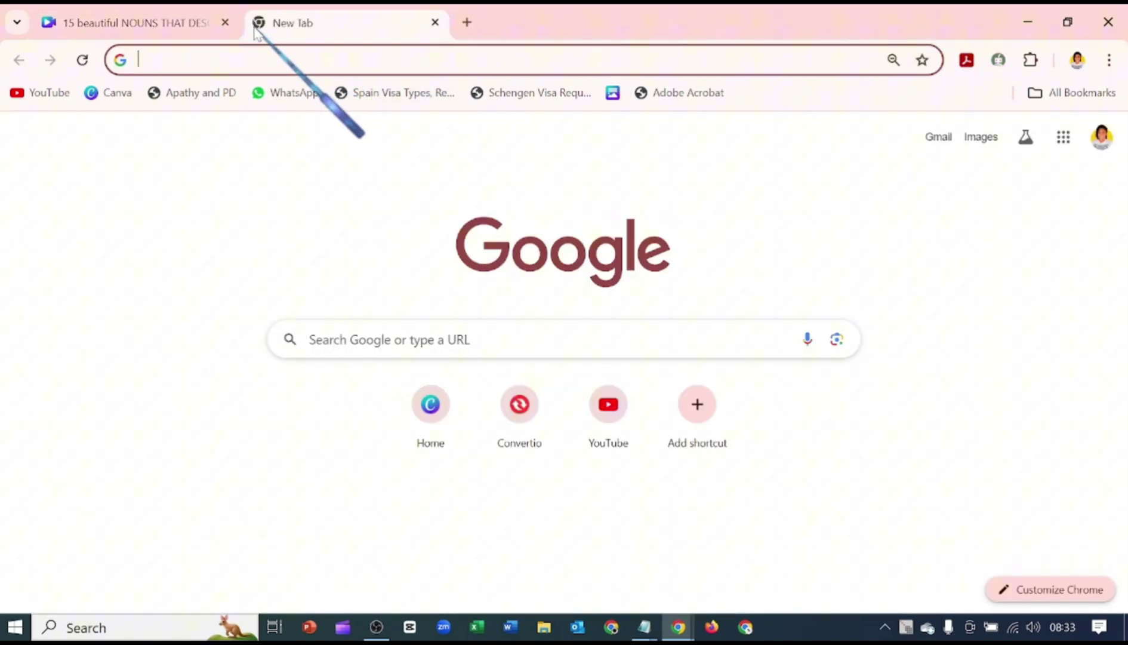
pyautogui.write('sh')
pyautogui.press('Return')
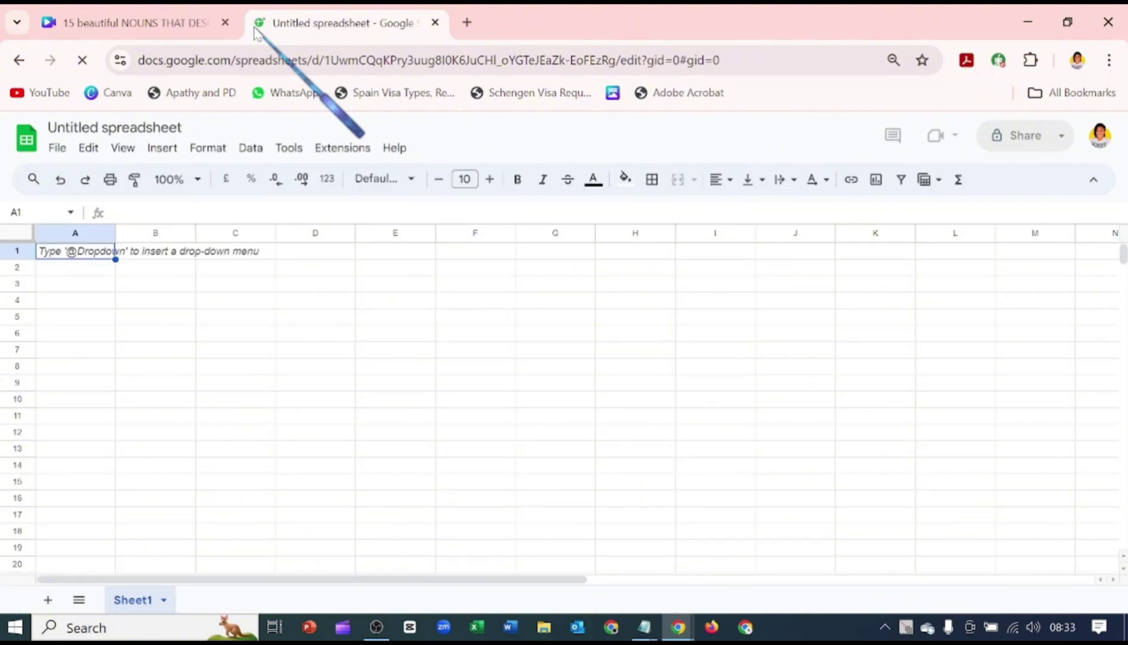
# Enter the headers A, B, C, D, E, F, G across cells A1 to G1.
pyautogui.write('A')
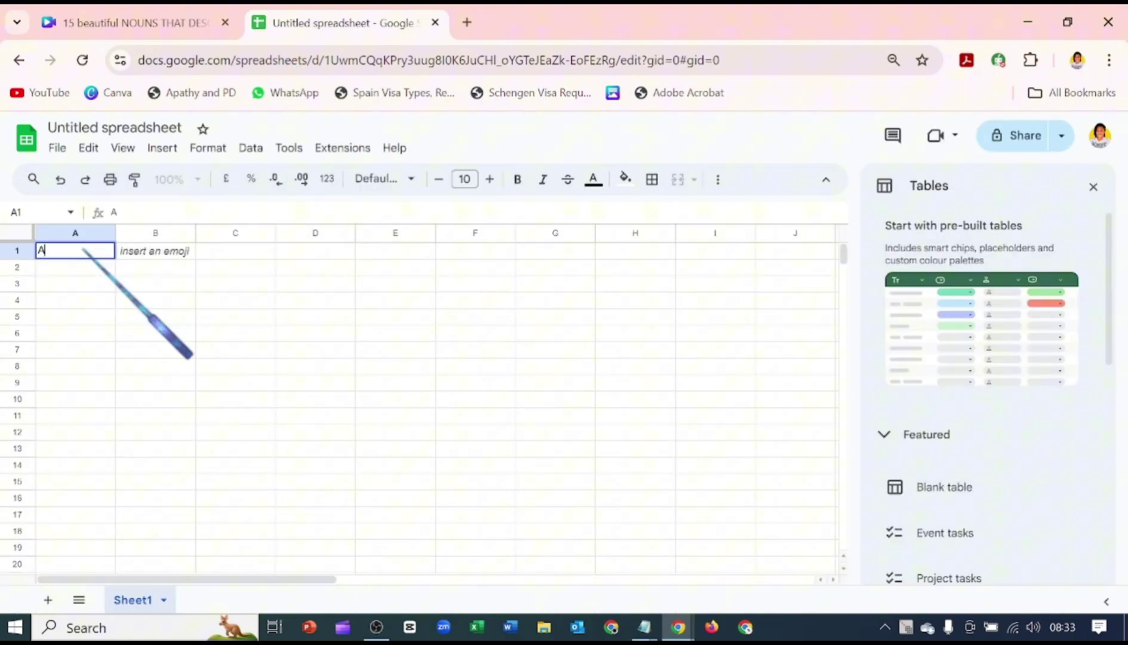
pyautogui.press('Tab')
pyautogui.write('B')
pyautogui.press('Tab')
pyautogui.write('C')
pyautogui.press('Tab')
pyautogui.write('D')
pyautogui.press('Tab')
pyautogui.write('E\tF')
pyautogui.press('Tab')
pyautogui.write('G')
pyautogui.press('Return')
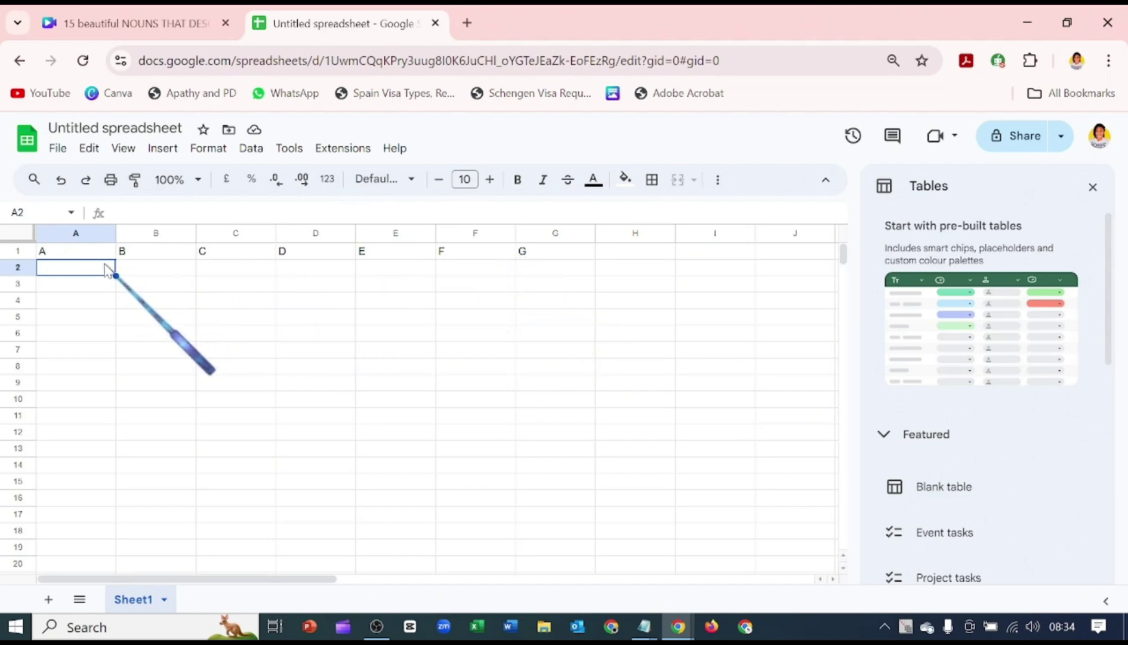
# Paste the dog nouns as values into A2, then paste five more copies down to A91.
pyautogui.rightClick(106, 268)
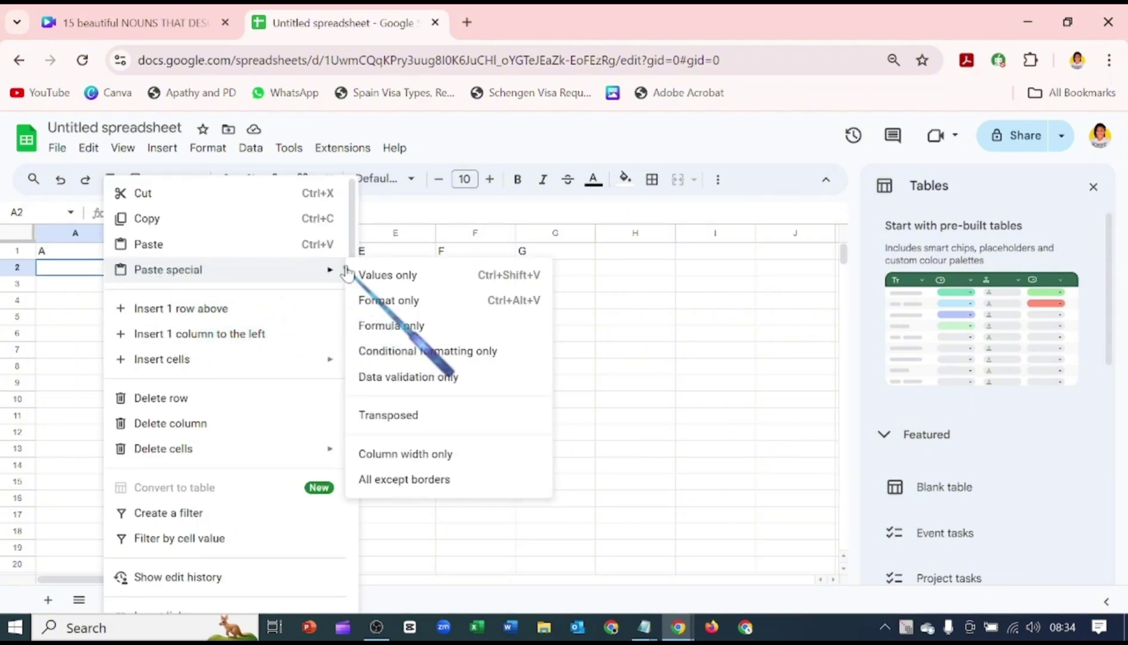
pyautogui.click(385, 275)
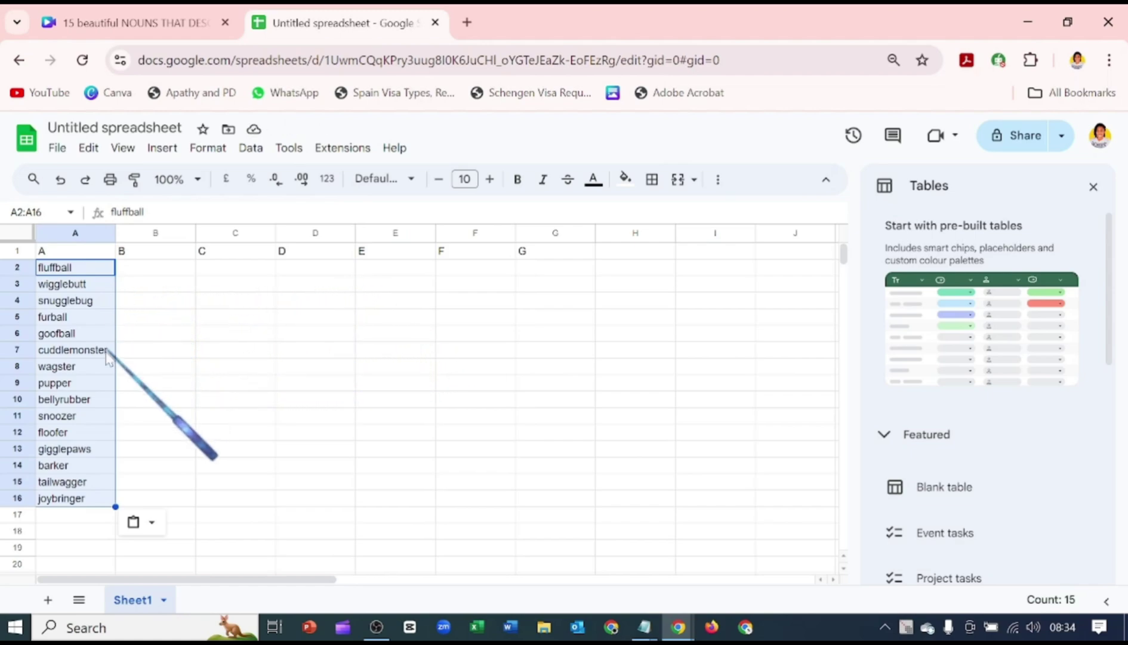
pyautogui.click(68, 514)
pyautogui.write('fluffball wigglebutt snugglebug furball goofball cuddlemonster wagster pupper bellyrubber snoozer floofer gigglepaws barker tailwagger joybringer')
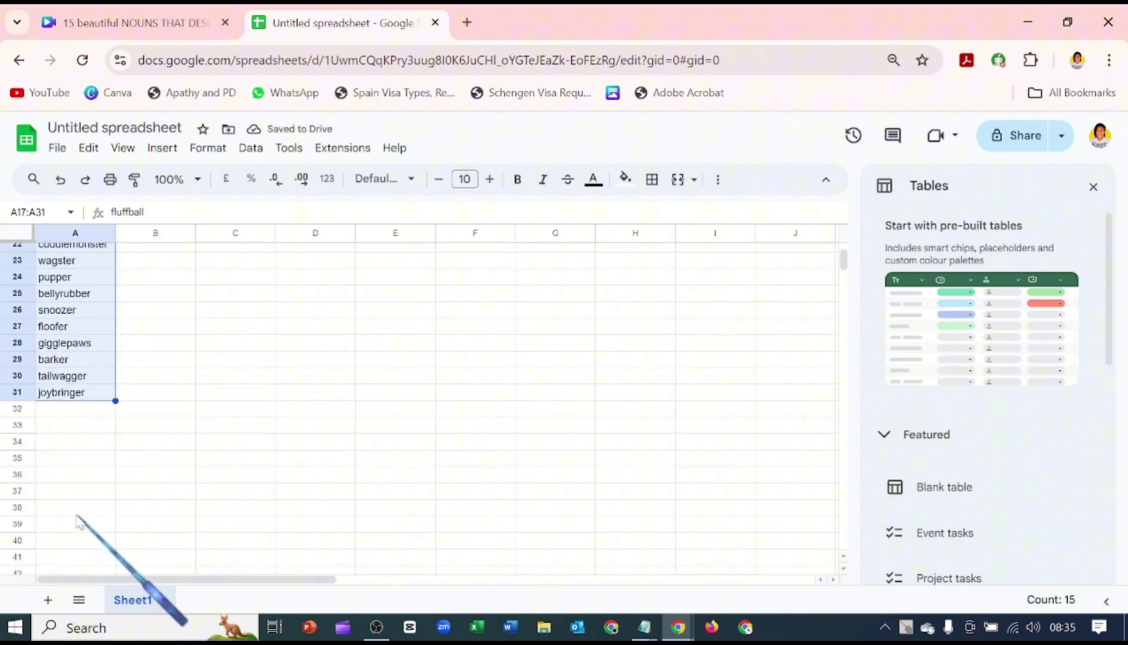
pyautogui.click(76, 497)
pyautogui.write('fluffball wigglebutt snugglebug furball goofball cuddlemonster wagster pupper bellyrubber snoozer floofer gigglepaws barker tailwagger joybringer')
pyautogui.click(109, 481)
pyautogui.write('fluffball wigglebutt snugglebug furball goofball cuddlemonster wagster pupper bellyrubber snoozer floofer gigglepaws barker tailwagger joybringer')
pyautogui.click(102, 462)
pyautogui.hotkey('ctrl', 'v')
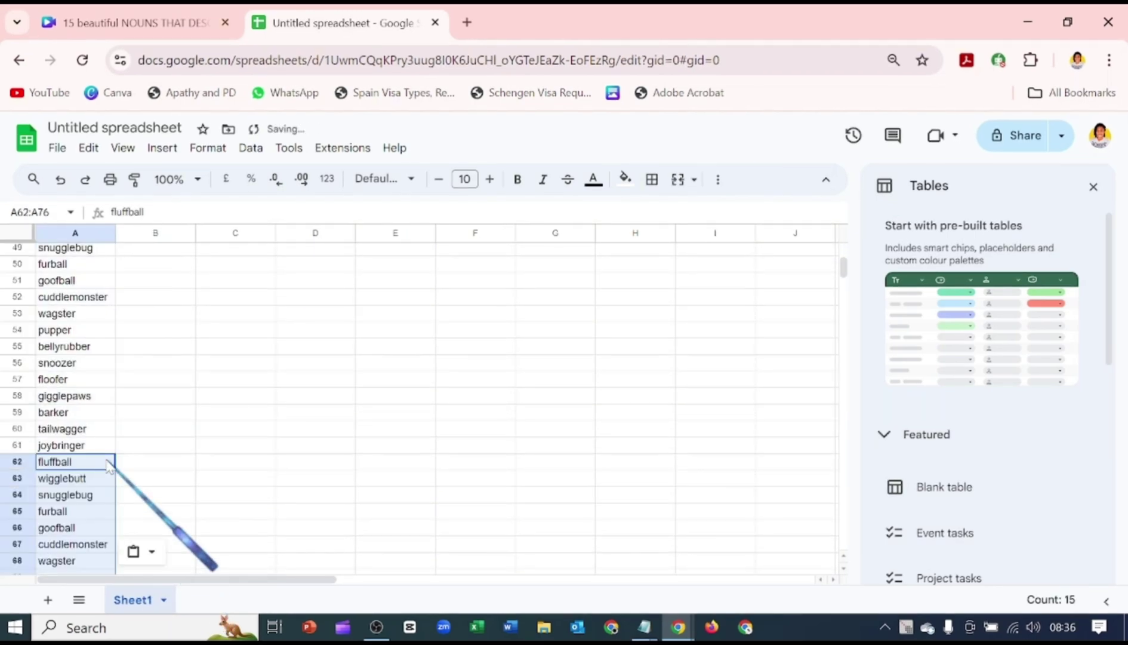
pyautogui.click(109, 535)
pyautogui.hotkey('ctrl', 'v')
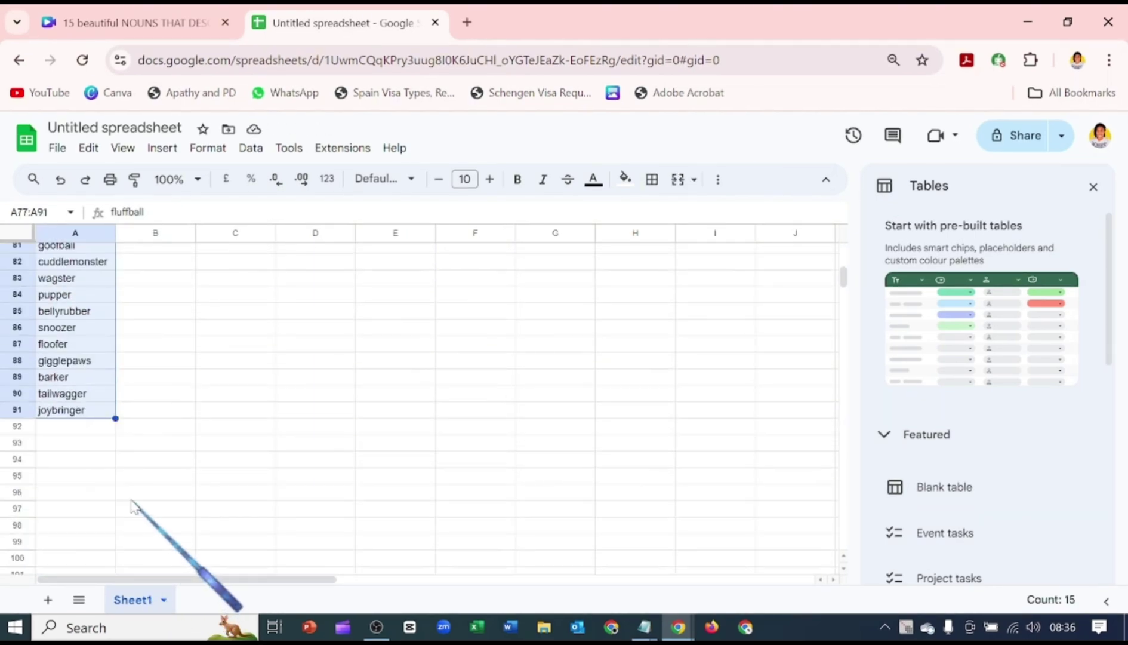
# Select and copy the nouns in A3:A91.
pyautogui.click(137, 427)
pyautogui.scroll(20, 134, 433)
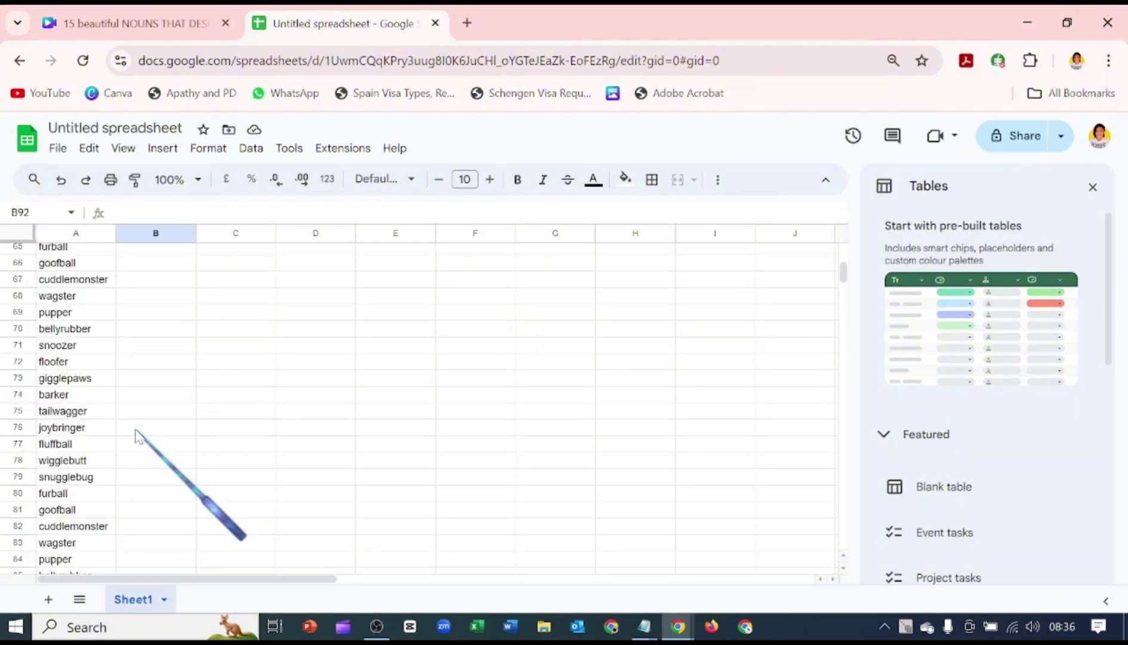
pyautogui.click(101, 285)
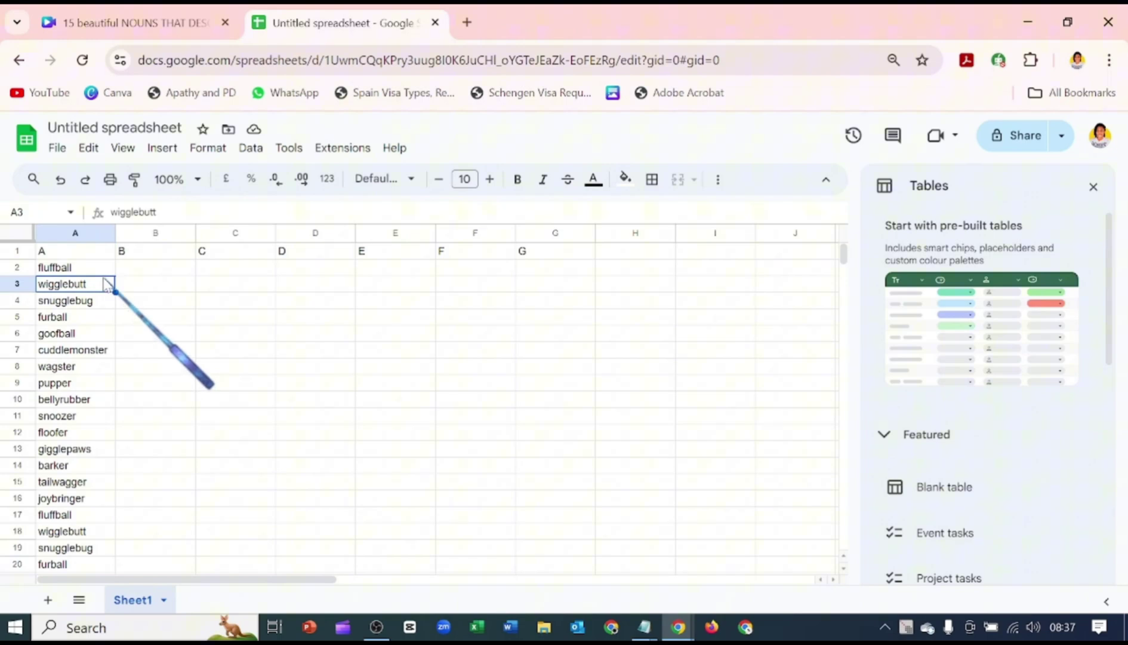
pyautogui.hotkey('shift', 'Down')
pyautogui.hotkey('shift', 'Down')
pyautogui.hotkey('shift', 'Down')
pyautogui.hotkey('shift', 'Down')
pyautogui.hotkey('shift', 'Down')
pyautogui.hotkey('shift', 'Down')
pyautogui.hotkey('shift', 'Down')
pyautogui.hotkey('shift', 'Down')
pyautogui.hotkey('shift', 'Down')
pyautogui.hotkey('shift', 'Down')
pyautogui.hotkey('shift', 'Down')
pyautogui.hotkey('shift', 'Down')
pyautogui.hotkey('shift', 'Down')
pyautogui.hotkey('shift', 'Down')
pyautogui.hotkey('shift', 'Down')
pyautogui.hotkey('shift', 'Down')
pyautogui.hotkey('shift', 'Down')
pyautogui.hotkey('shift', 'Down')
pyautogui.hotkey('shift', 'Down')
pyautogui.hotkey('shift', 'Down')
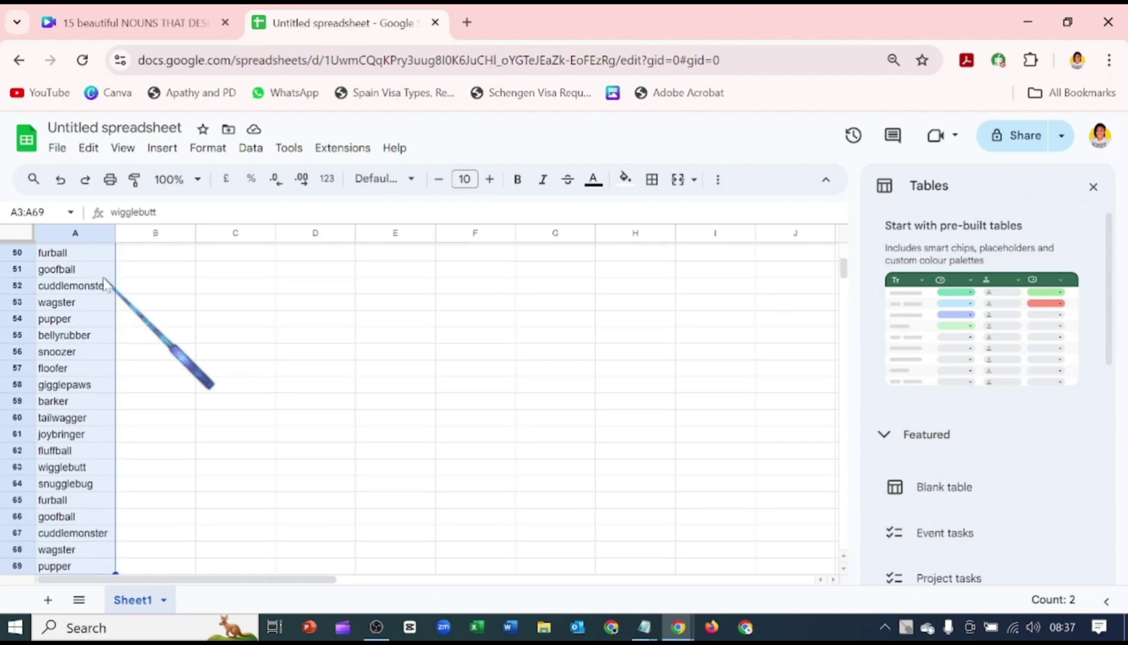
pyautogui.hotkey('shift', 'Down')
pyautogui.hotkey('shift', 'Down')
pyautogui.hotkey('shift', 'Down')
pyautogui.hotkey('shift', 'Down')
pyautogui.hotkey('shift', 'Down')
pyautogui.hotkey('shift', 'Down')
pyautogui.hotkey('shift', 'Down')
pyautogui.hotkey('shift', 'Down')
pyautogui.hotkey('shift', 'Down')
pyautogui.hotkey('shift', 'Down')
pyautogui.hotkey('shift', 'Up')
pyautogui.hotkey('shift', 'Up')
pyautogui.hotkey('shift', 'Up')
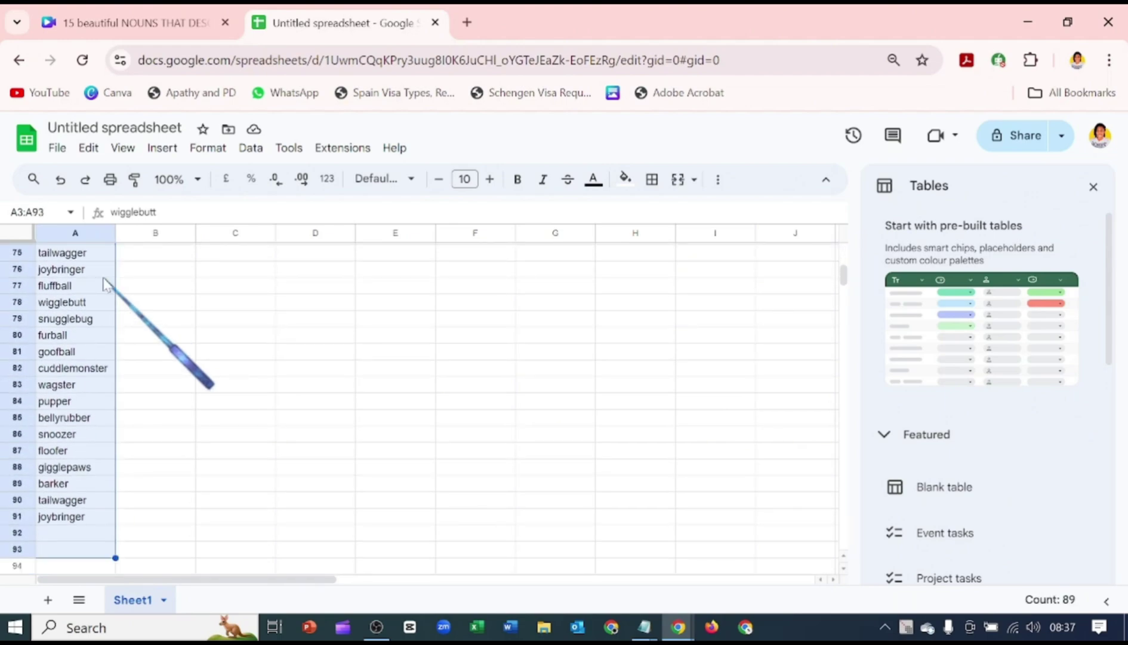
pyautogui.hotkey('ctrl', 'c')
pyautogui.scroll(10, 151, 265)
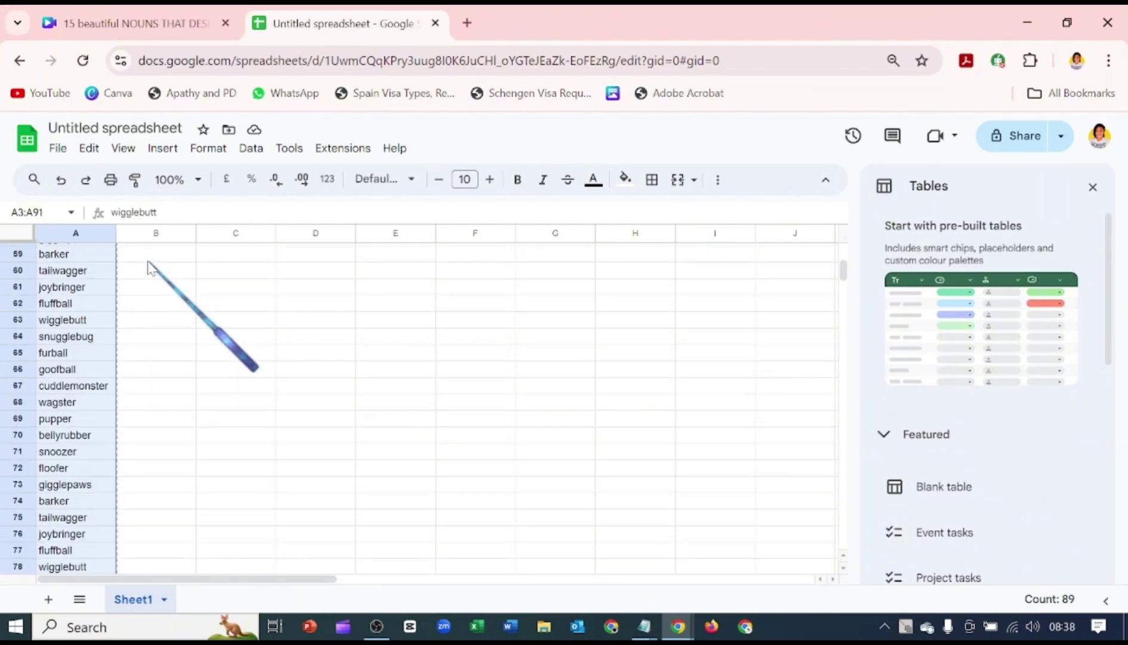
pyautogui.scroll(12, 150, 263)
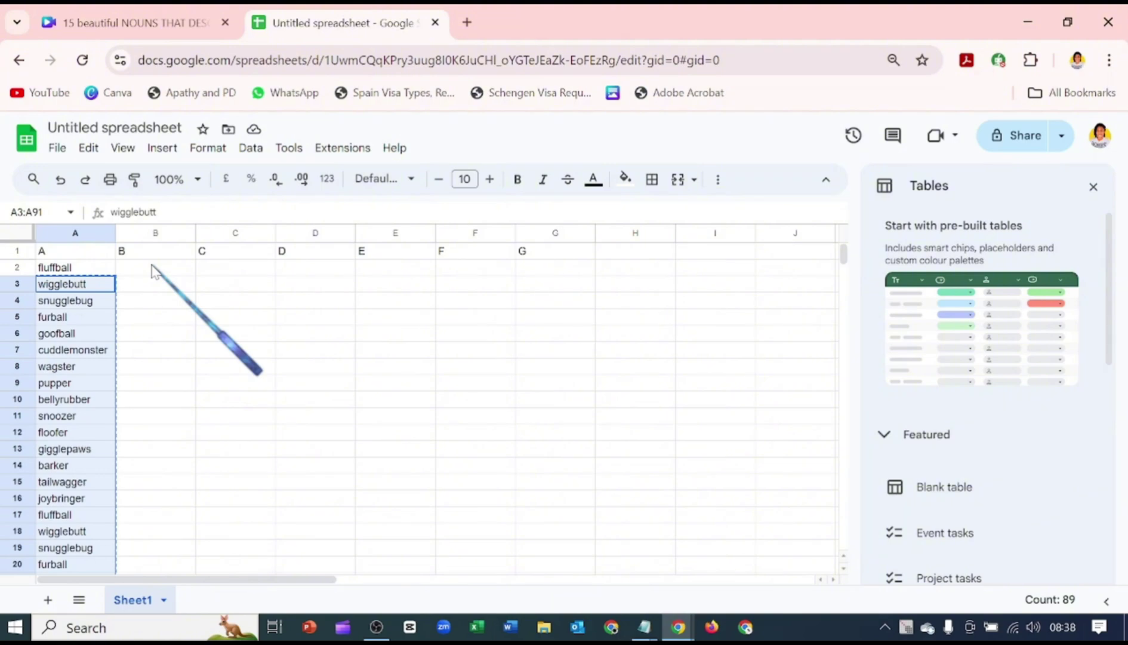
# Paste the copied nouns into column B at B2, then again at B91.
pyautogui.click(154, 269)
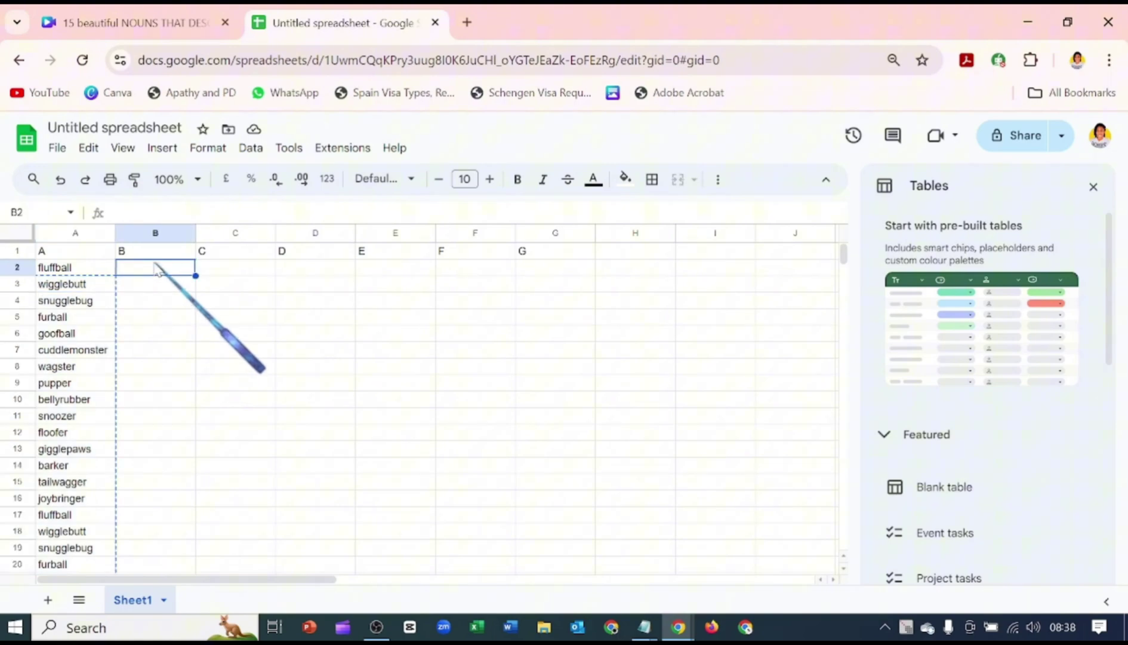
pyautogui.hotkey('ctrl', 'v')
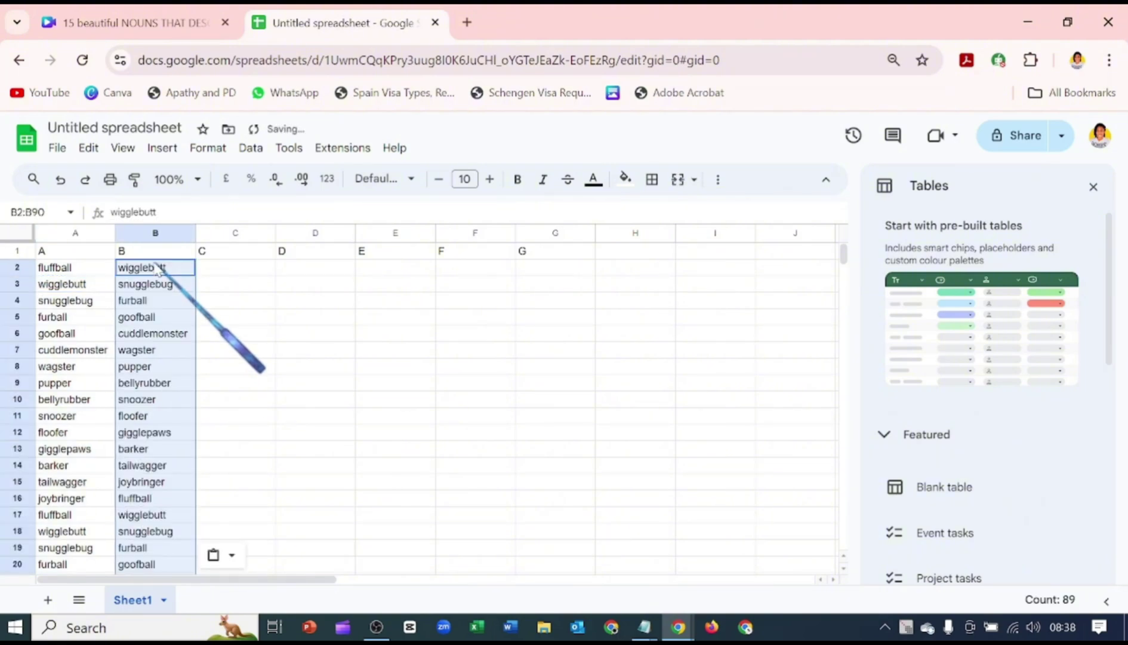
pyautogui.click(107, 273)
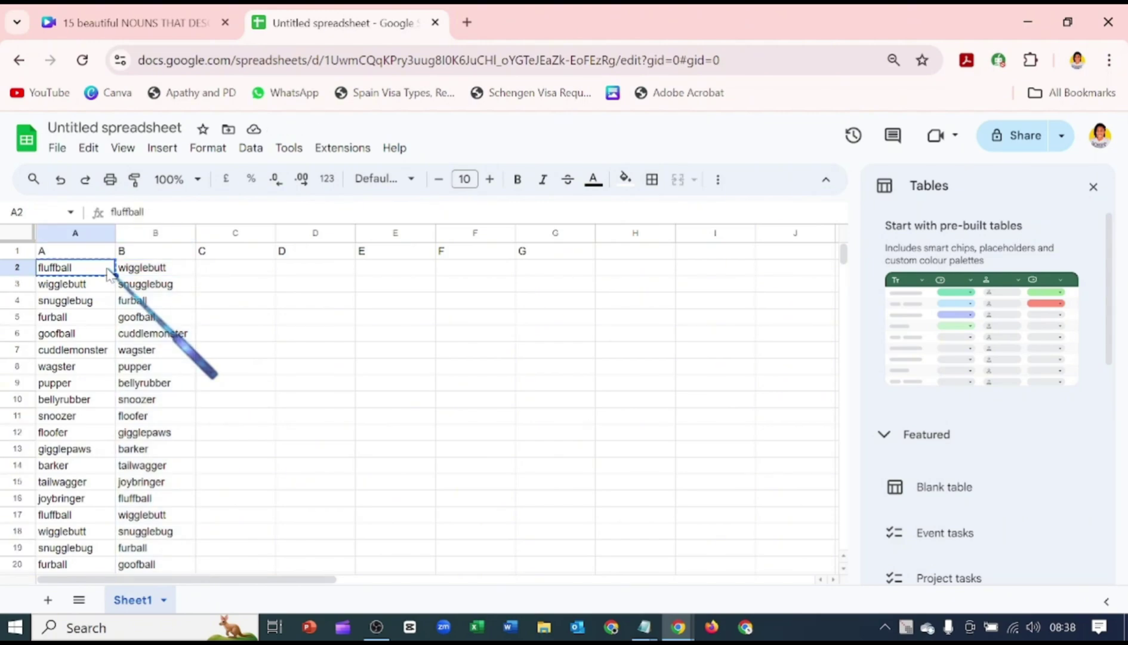
pyautogui.scroll(-20, 164, 352)
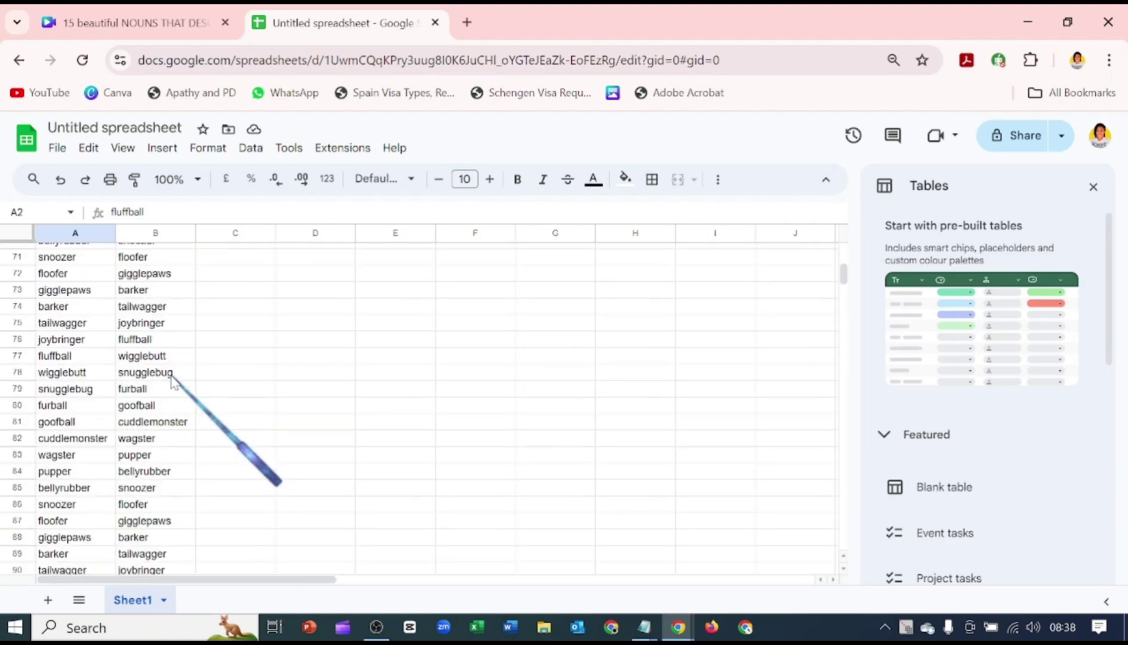
pyautogui.scroll(-3, 172, 379)
pyautogui.click(156, 409)
pyautogui.hotkey('ctrl', 'v')
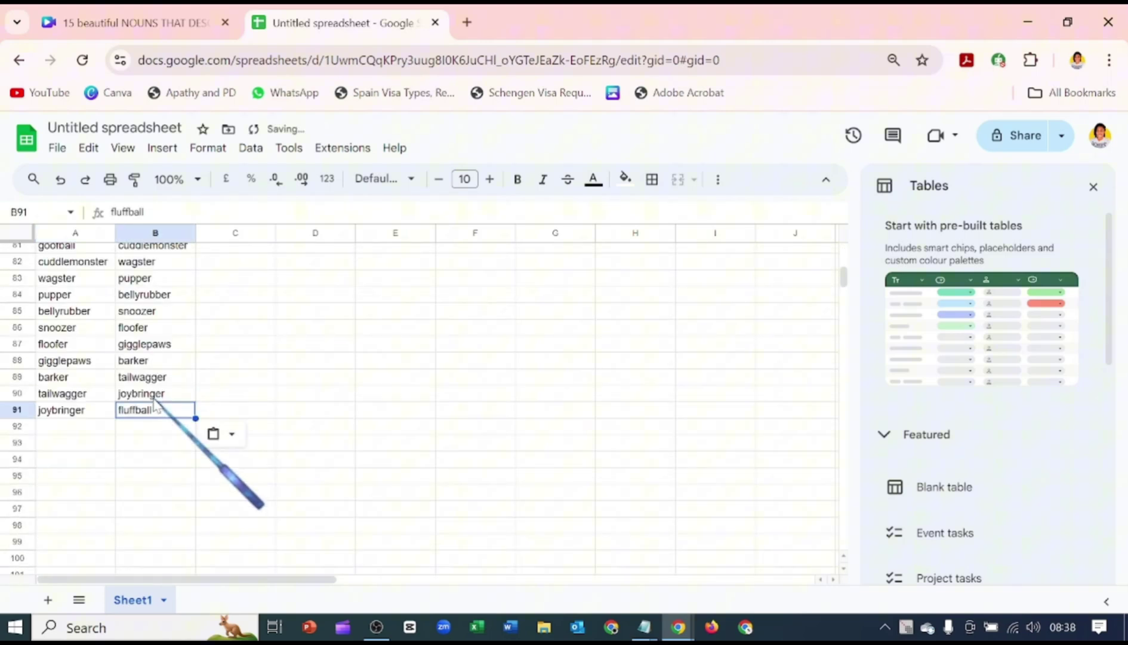
pyautogui.scroll(3, 154, 404)
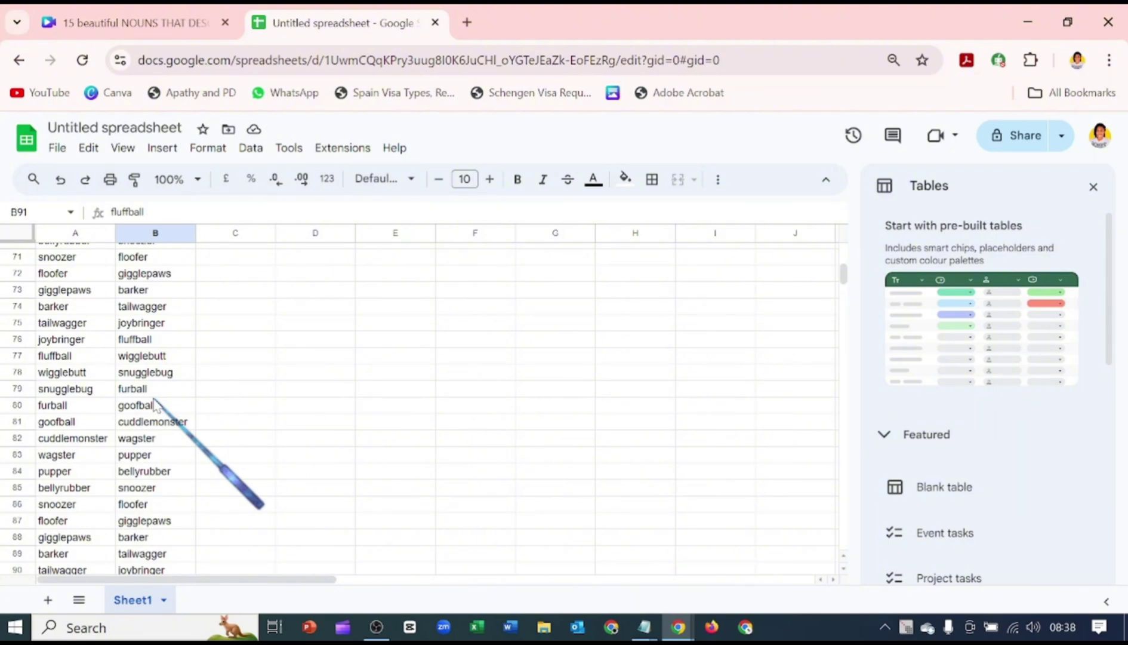
pyautogui.scroll(2, 154, 404)
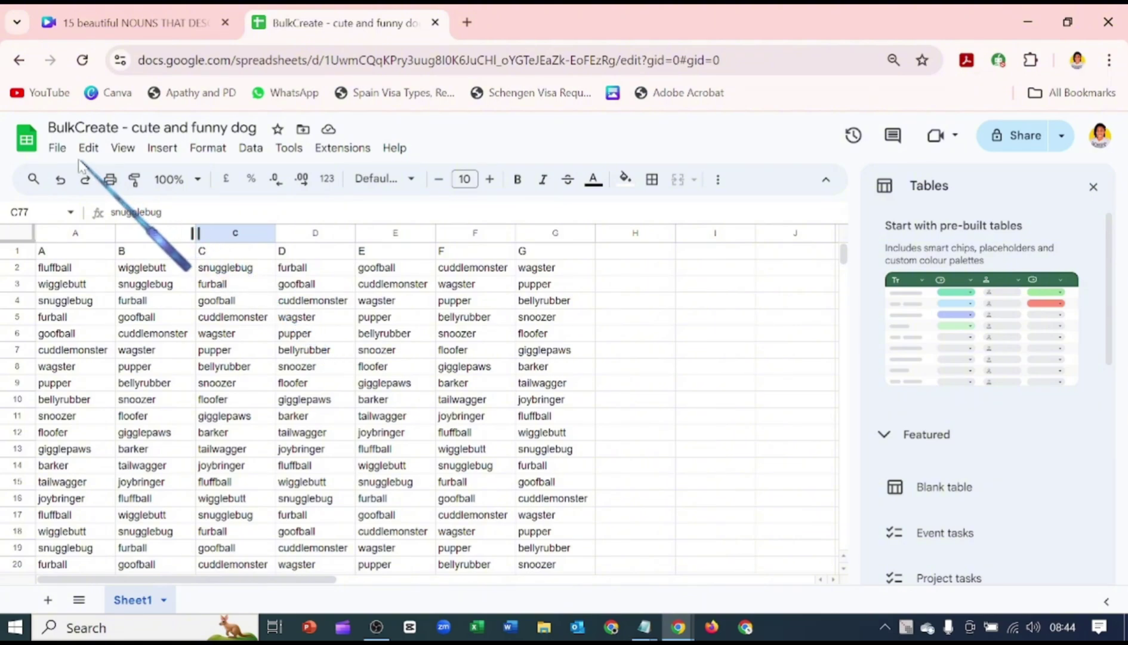
# Download the sheet as the Microsoft Excel file 'BulkCreate - cute and funny dog.xlsx'.
pyautogui.click(56, 150)
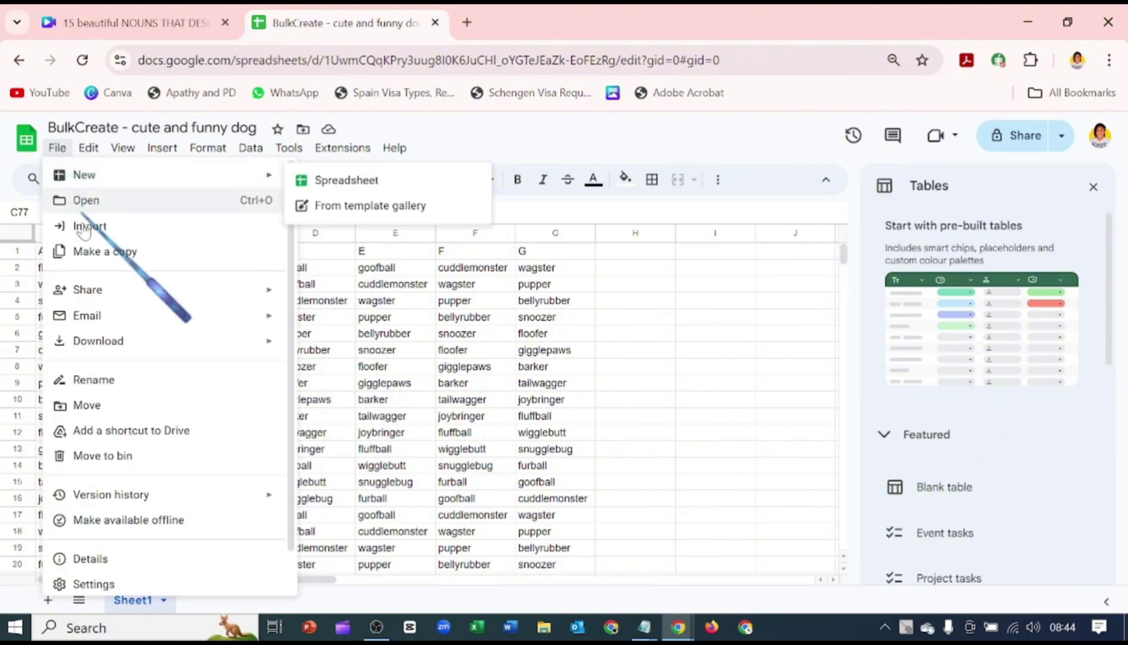
pyautogui.moveTo(107, 345)
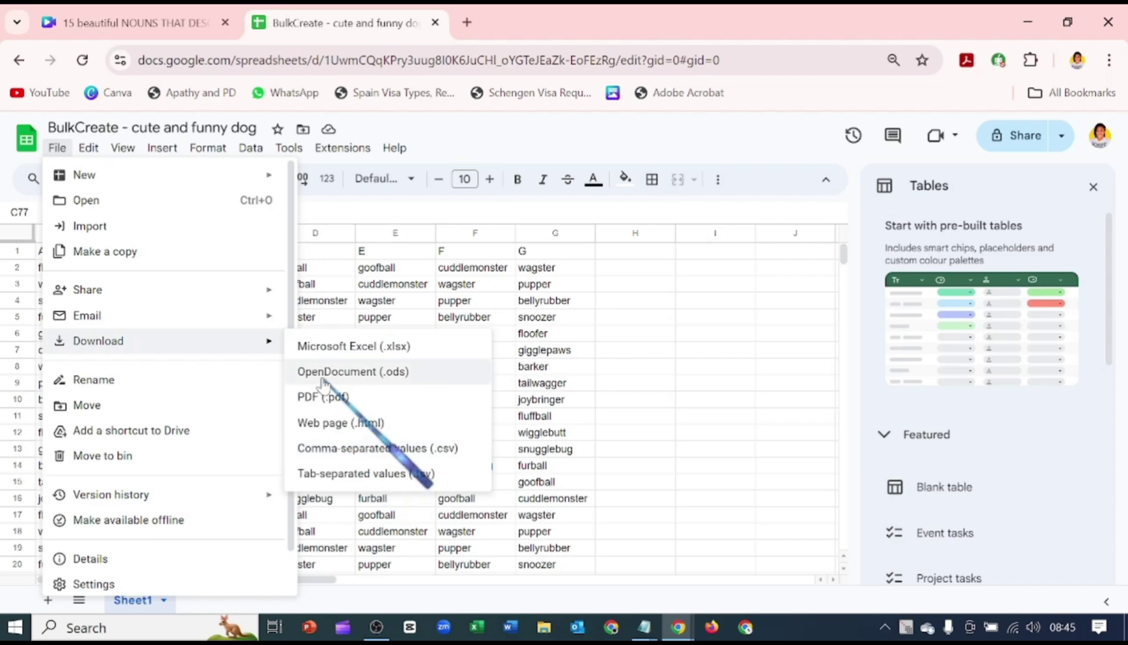
pyautogui.click(325, 347)
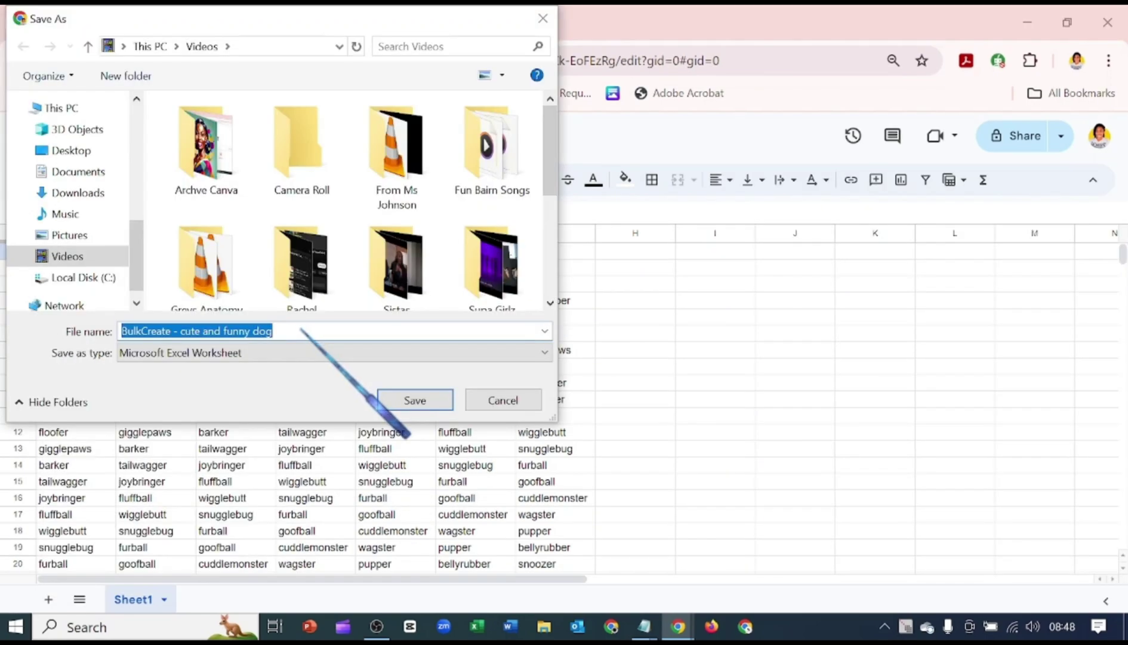
pyautogui.click(411, 398)
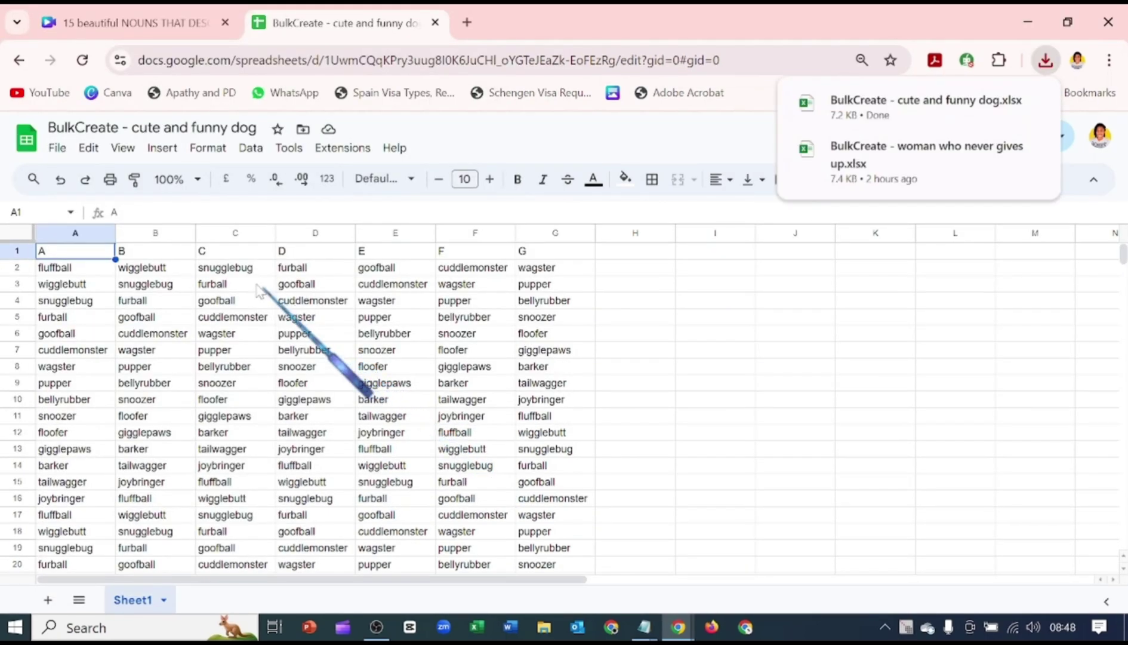
# Back in Canva, delete the noun list and show all 'cute and funny dog' photos in Elements.
pyautogui.click(106, 27)
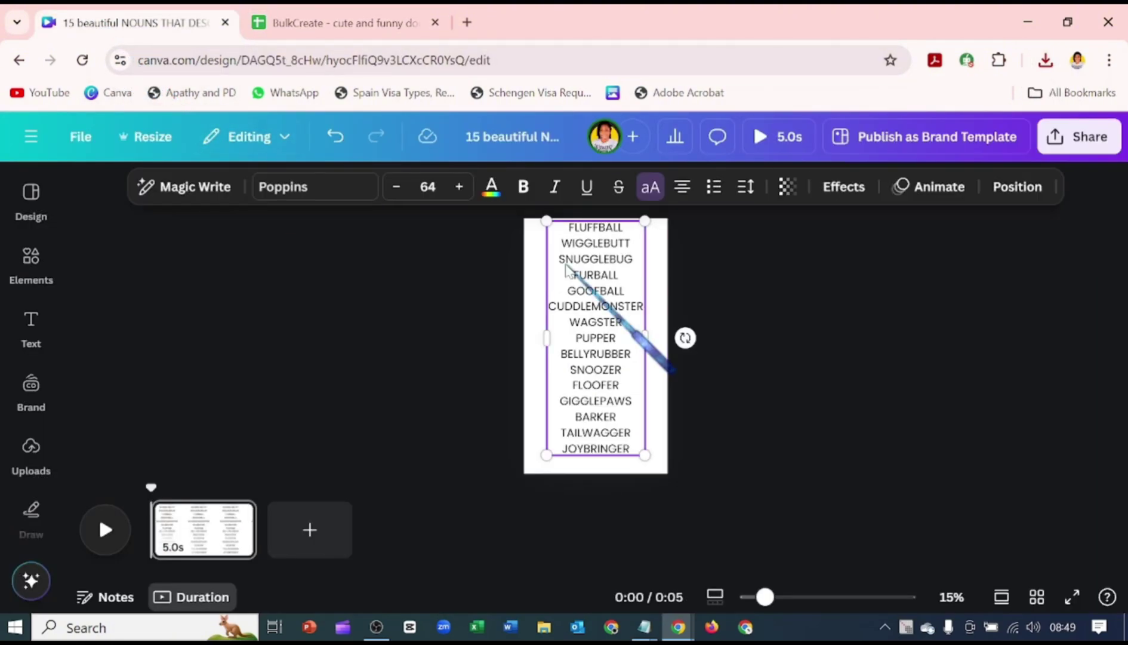
pyautogui.press('Delete')
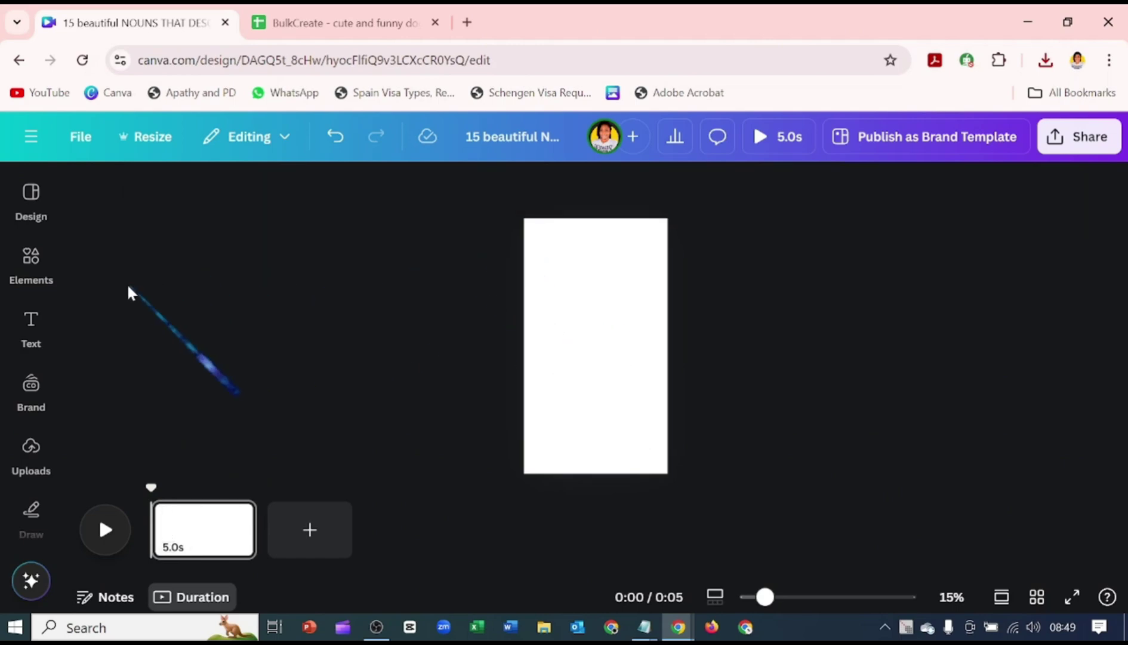
pyautogui.click(31, 263)
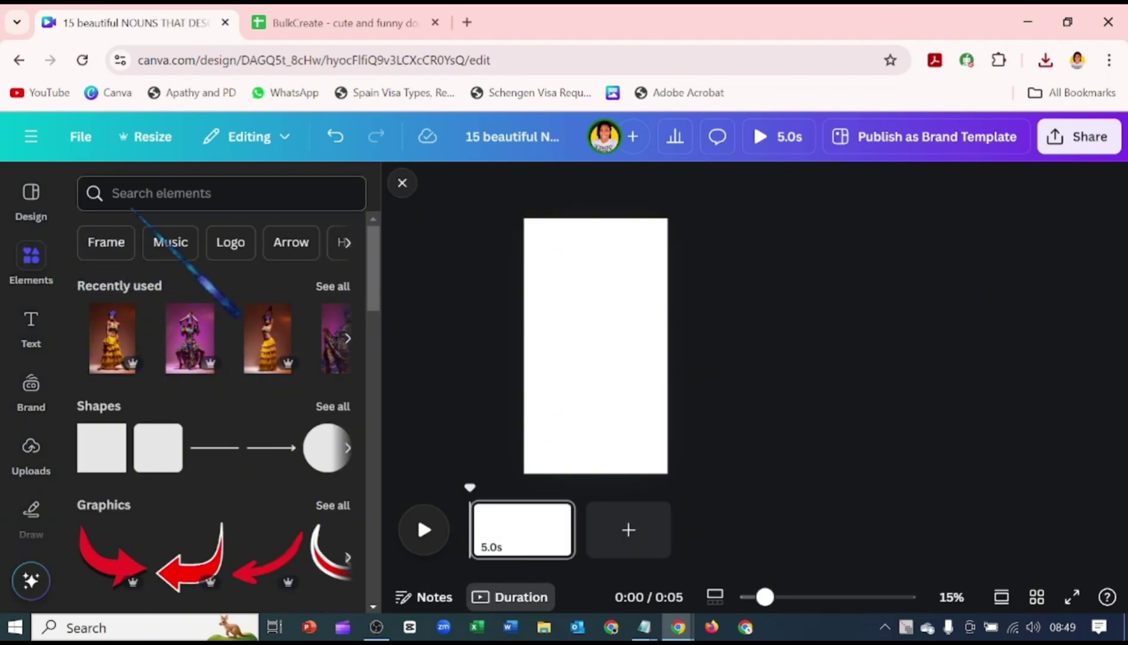
pyautogui.click(149, 197)
pyautogui.write('cute and funny dog')
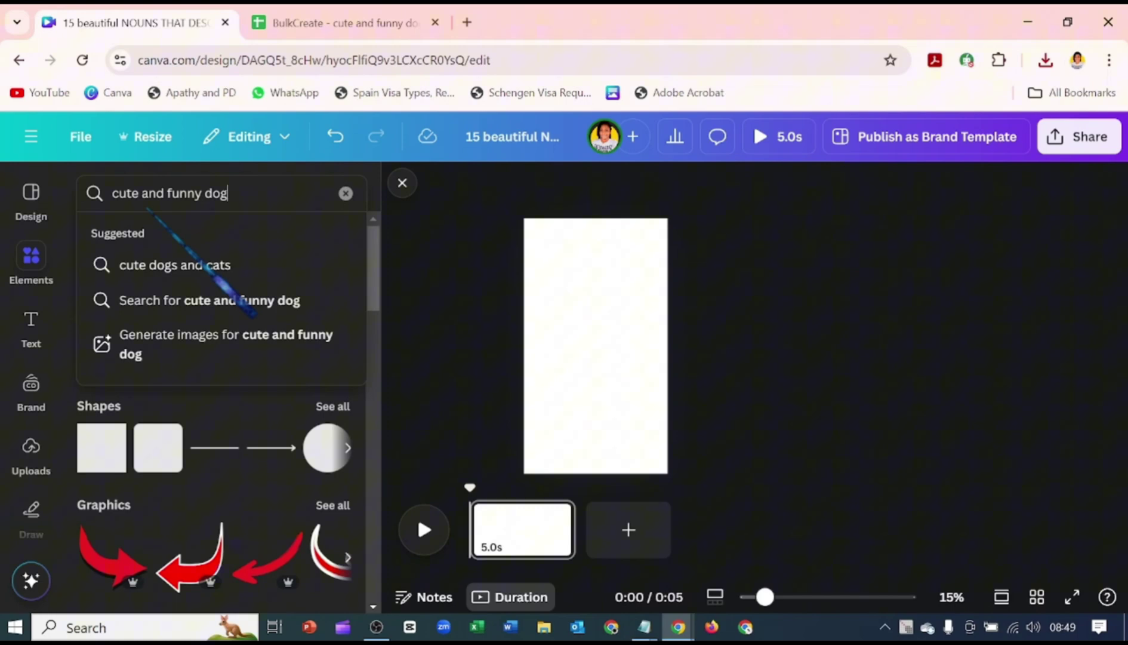
pyautogui.click(254, 302)
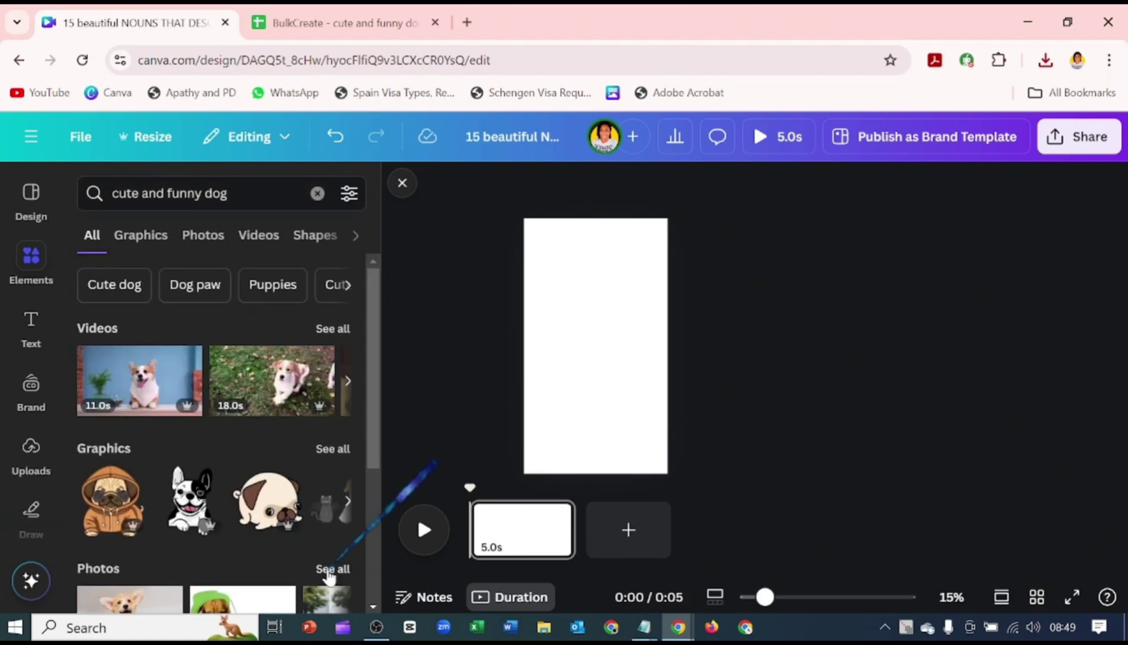
pyautogui.click(332, 568)
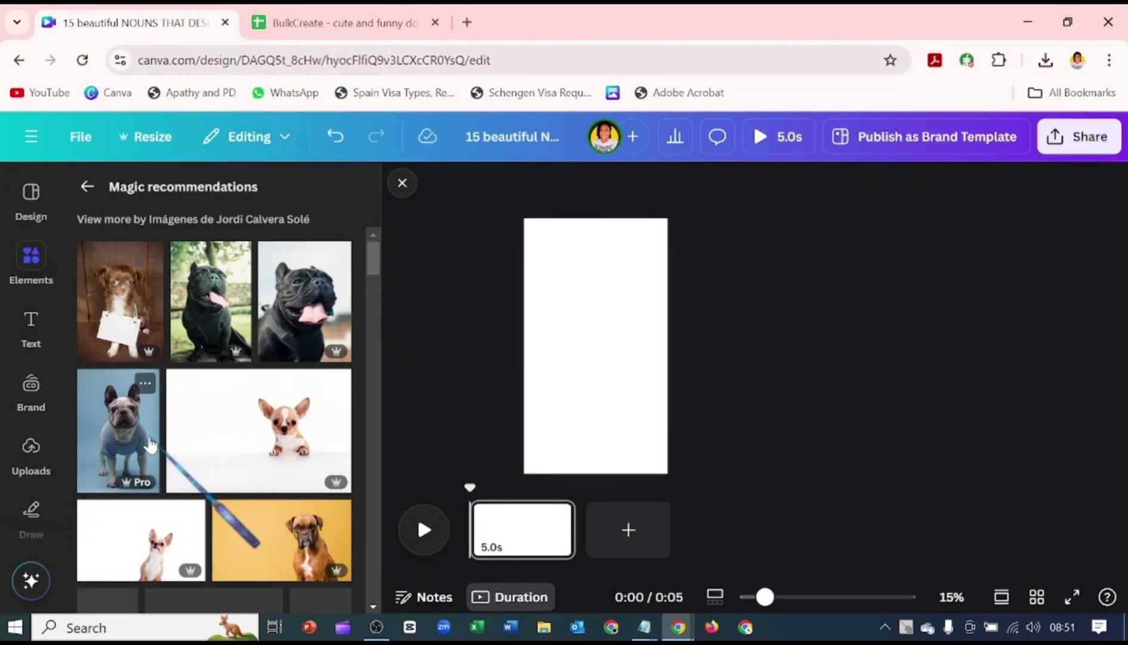
# Fill the page with the bulldog-in-a-sweater photo and add a heading text box.
pyautogui.click(149, 445)
pyautogui.moveTo(667, 390); pyautogui.dragTo(680, 474)
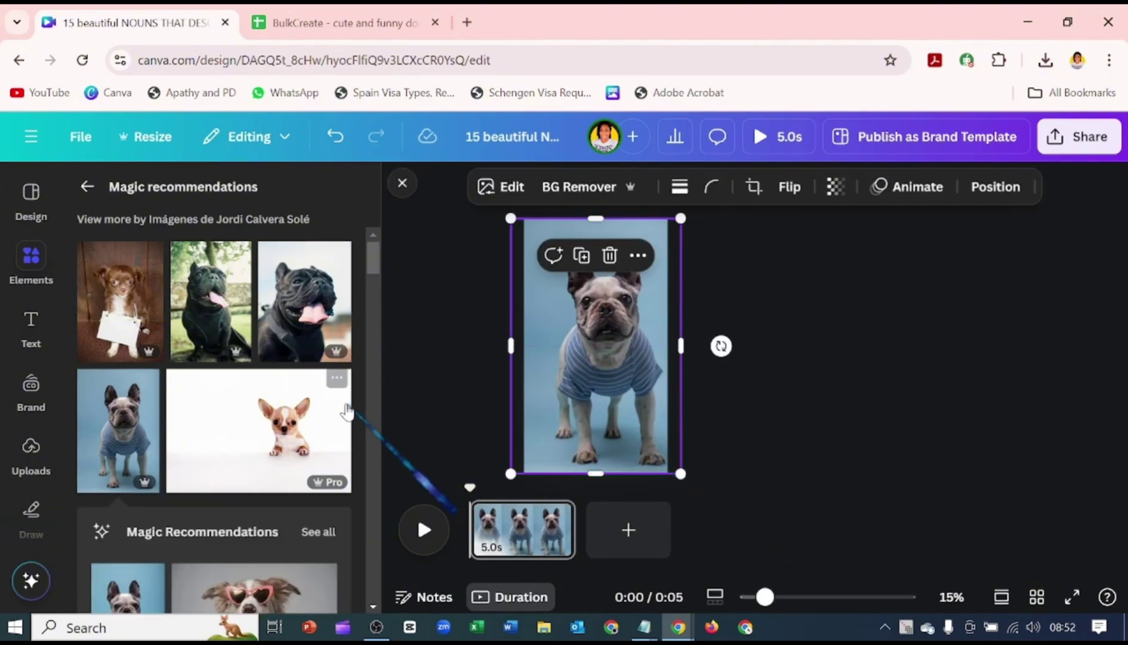
pyautogui.click(32, 334)
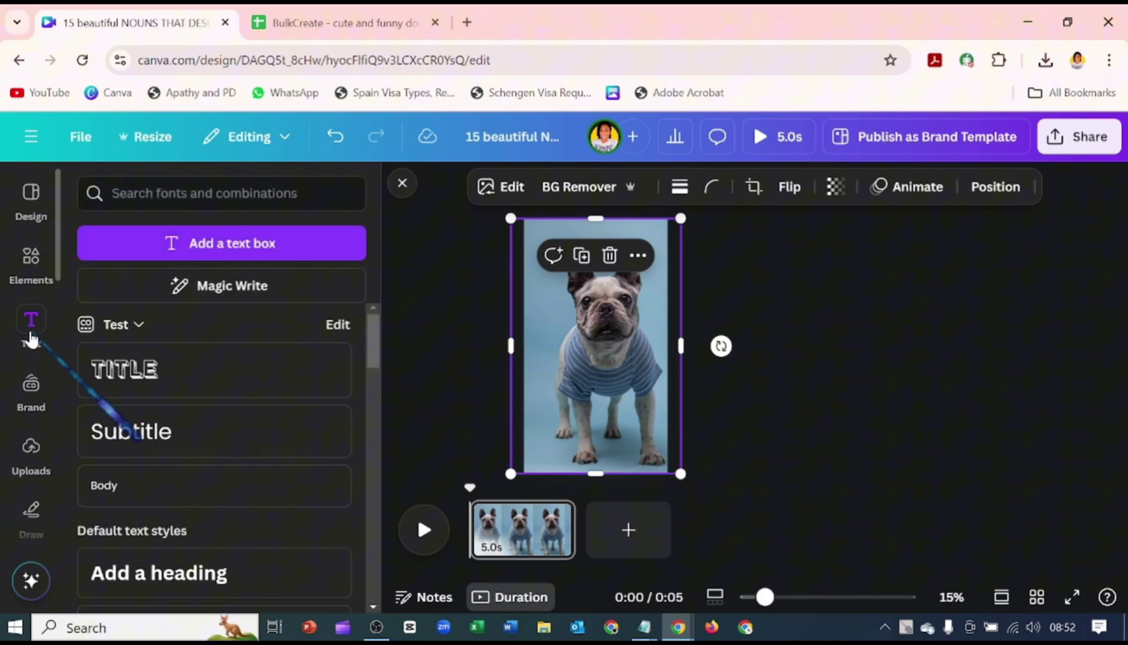
pyautogui.click(131, 570)
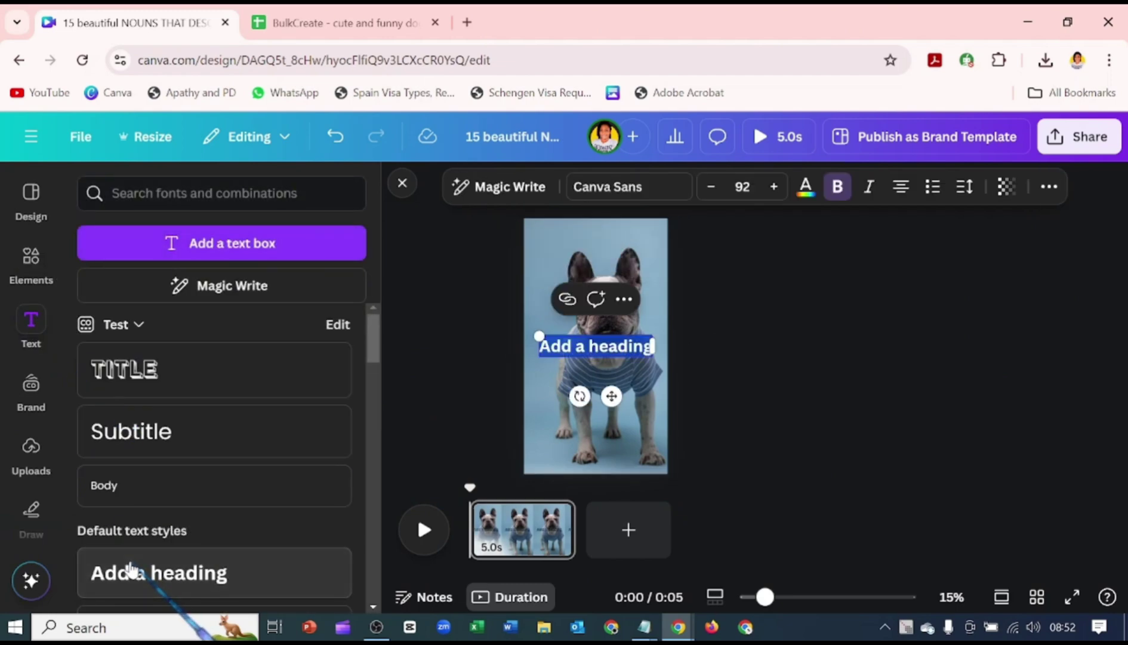
# Make the heading size 120, Anton, uppercase, and move it to the top of the page.
pyautogui.click(742, 186)
pyautogui.write('120')
pyautogui.press('Return')
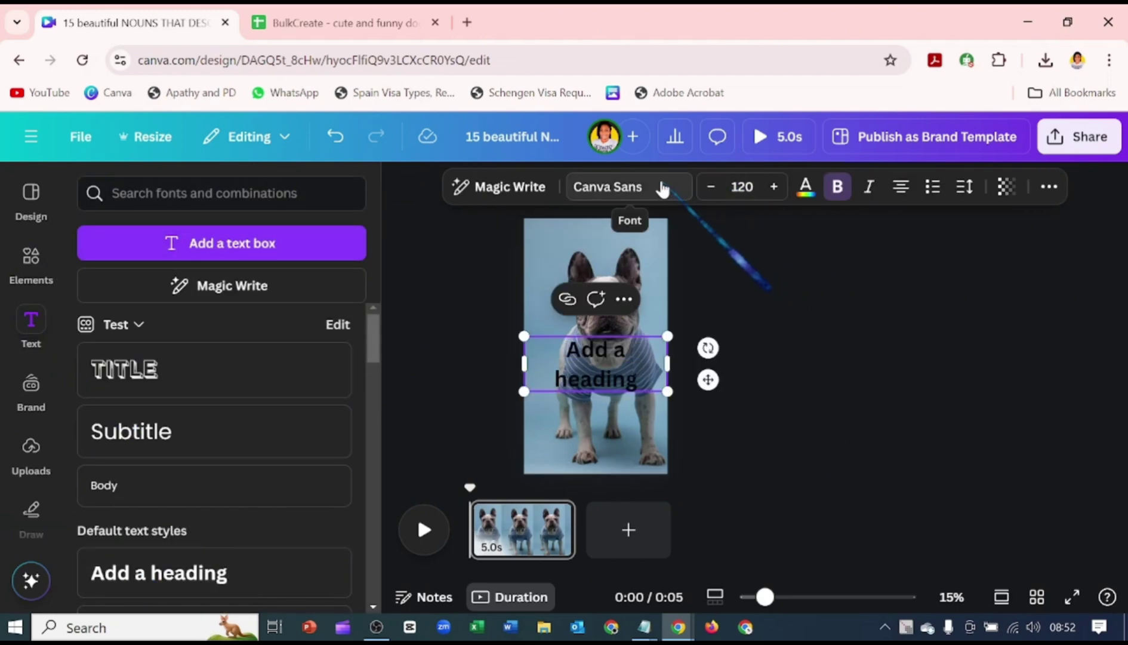
pyautogui.click(661, 187)
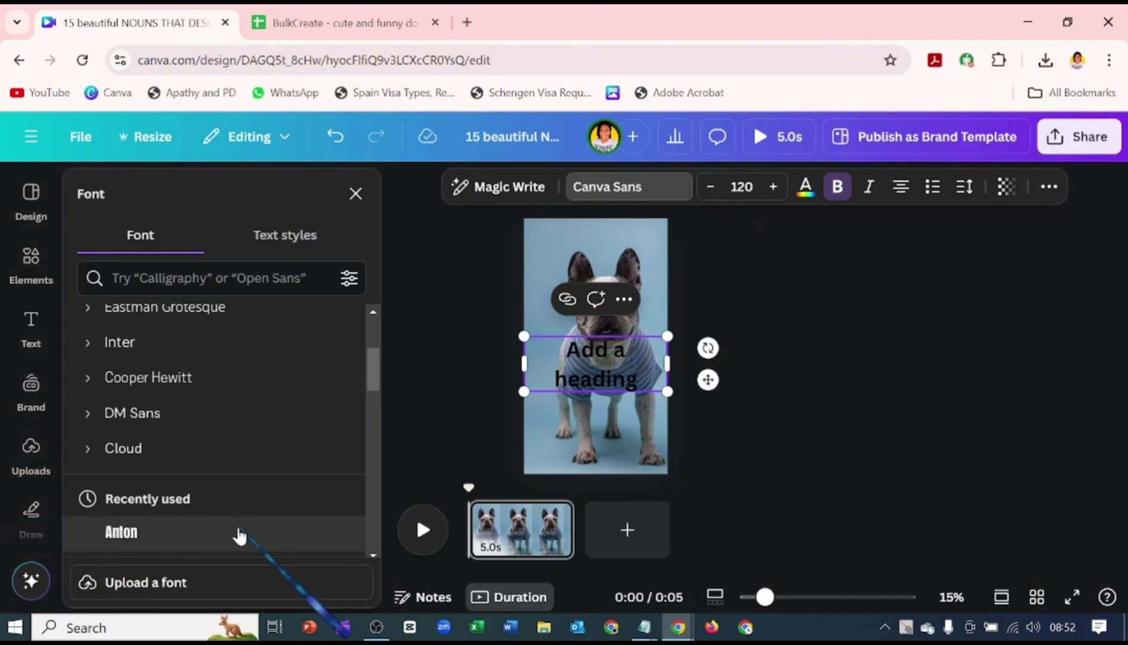
pyautogui.click(239, 532)
pyautogui.click(1046, 188)
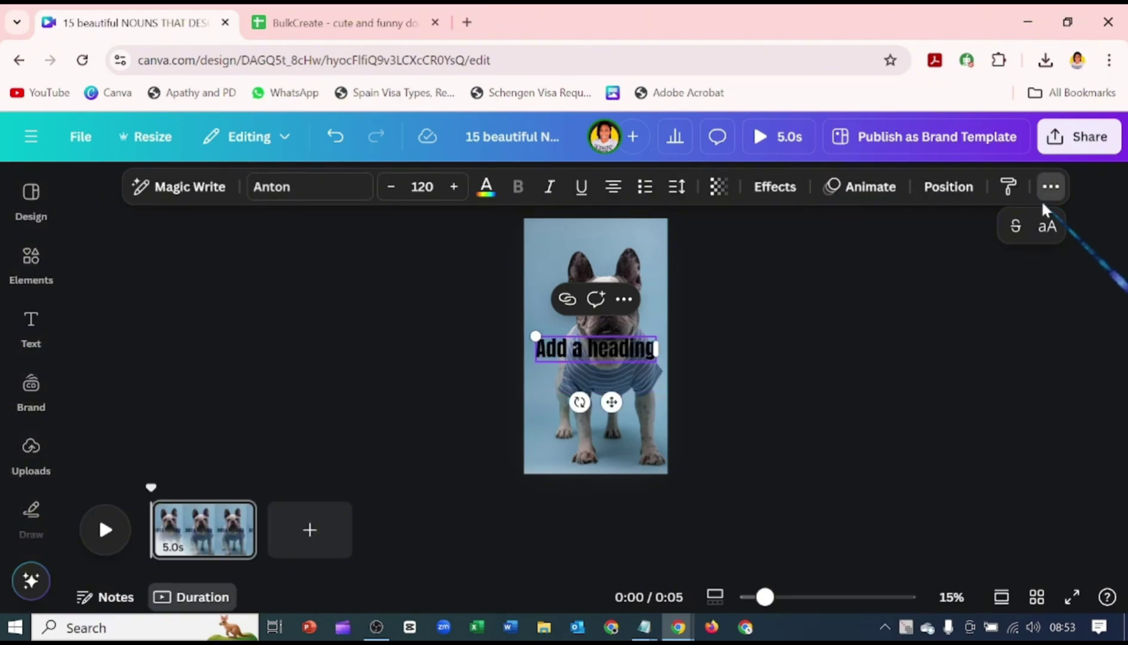
pyautogui.click(1046, 225)
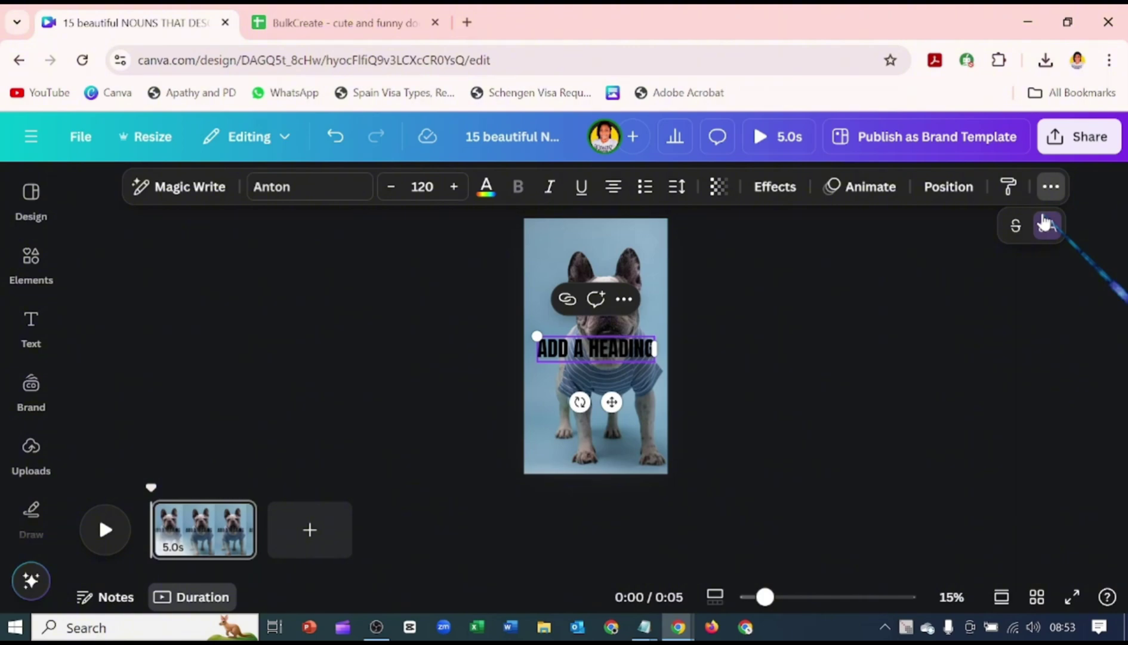
pyautogui.moveTo(595, 349); pyautogui.dragTo(589, 253)
# Duplicate the heading box into seven letter boxes A–G stacked down the photo.
pyautogui.click(583, 295)
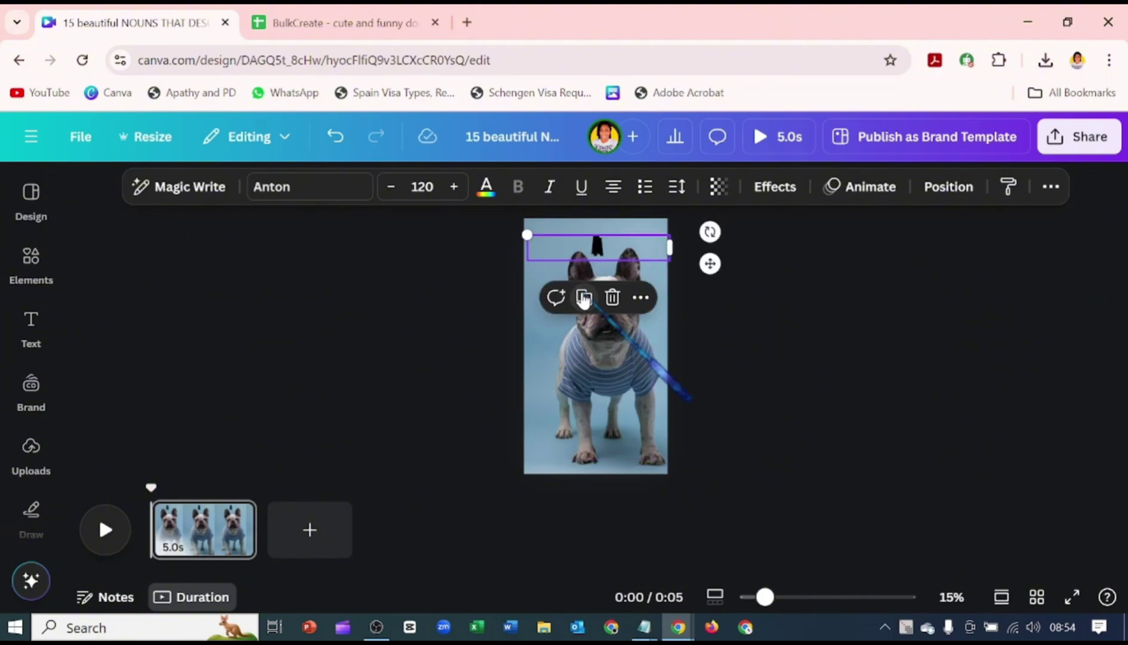
pyautogui.moveTo(596, 263); pyautogui.dragTo(593, 285)
pyautogui.click(584, 231)
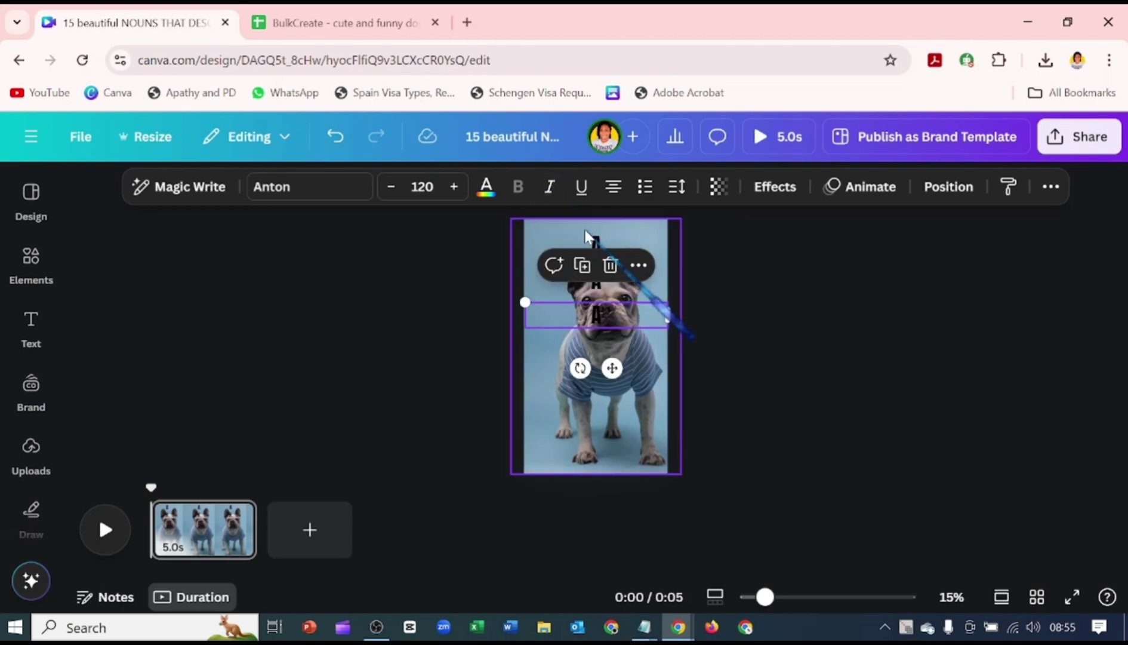
pyautogui.click(582, 264)
pyautogui.click(581, 299)
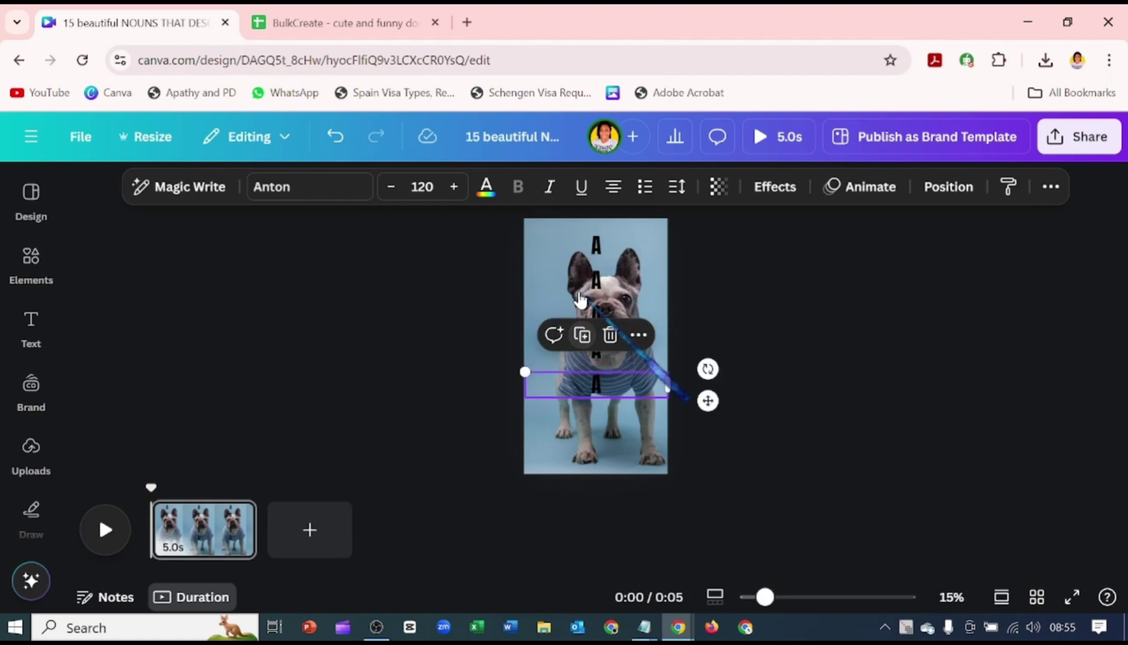
pyautogui.click(582, 334)
pyautogui.click(579, 369)
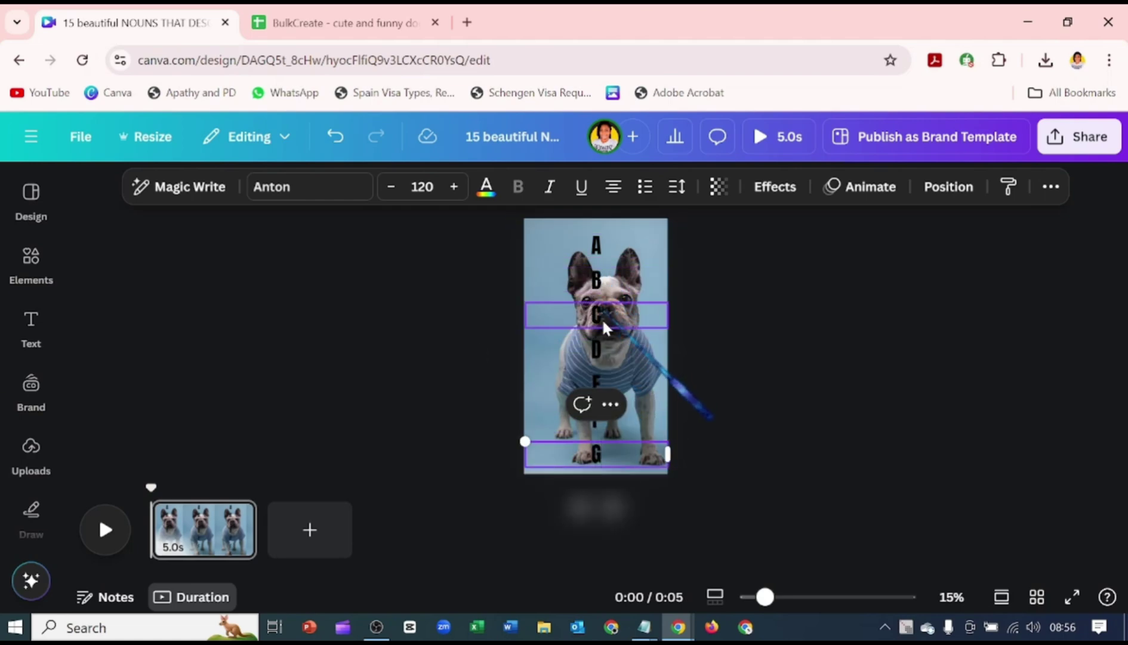
# Nudge the G box slightly up to even the spacing, then select all letter boxes.
pyautogui.click(591, 424)
pyautogui.click(591, 452)
pyautogui.moveTo(591, 452); pyautogui.dragTo(589, 438)
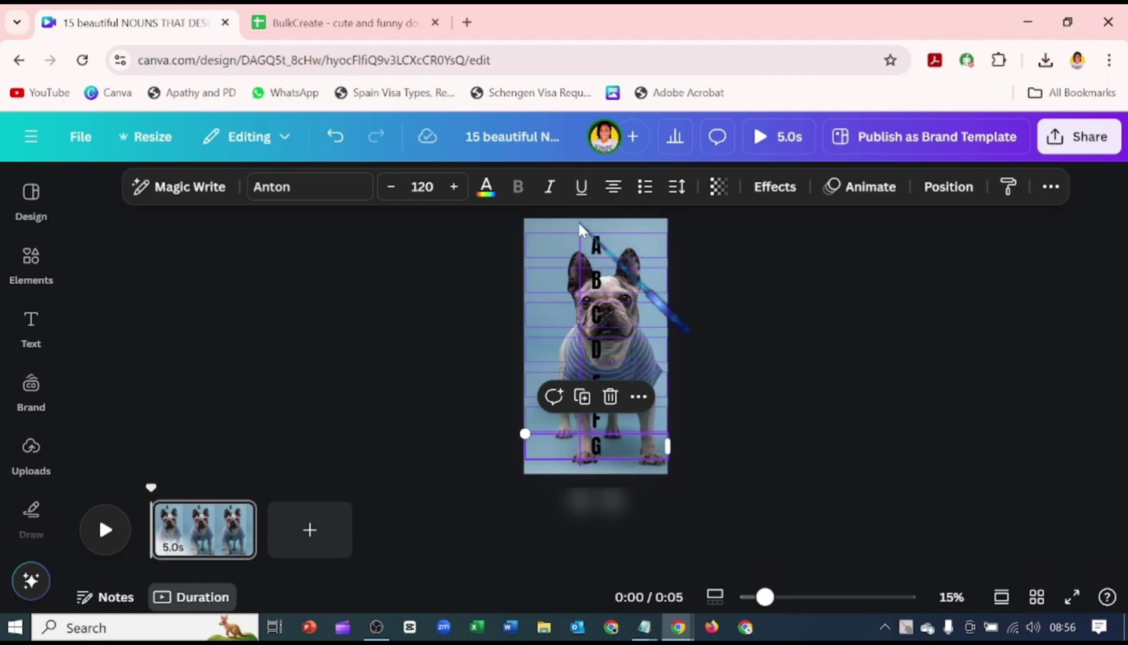
pyautogui.hotkey('ctrl', 'a')
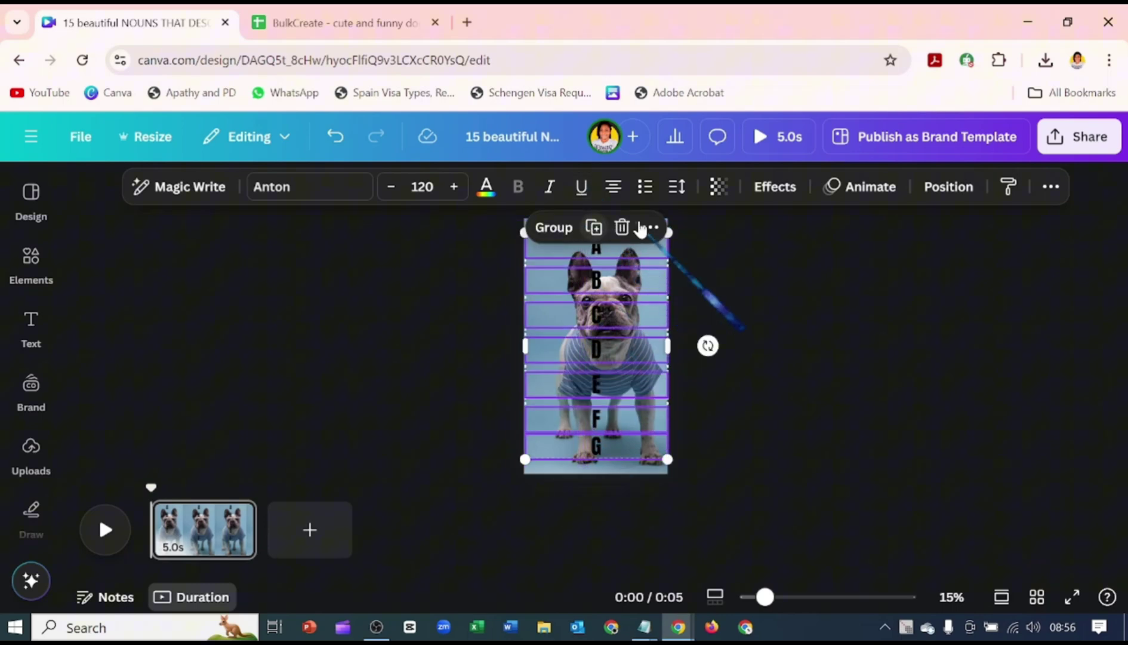
# Space the stacked A–G letter boxes evenly down the photo with Tidy up.
pyautogui.click(949, 202)
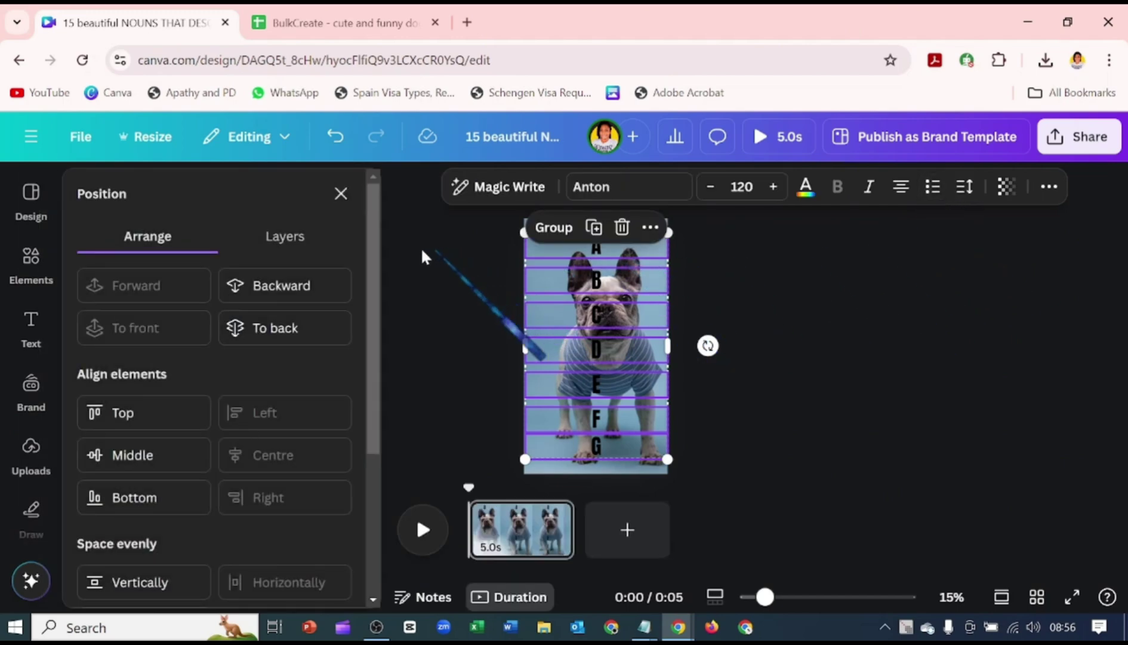
pyautogui.scroll(-2, 189, 527)
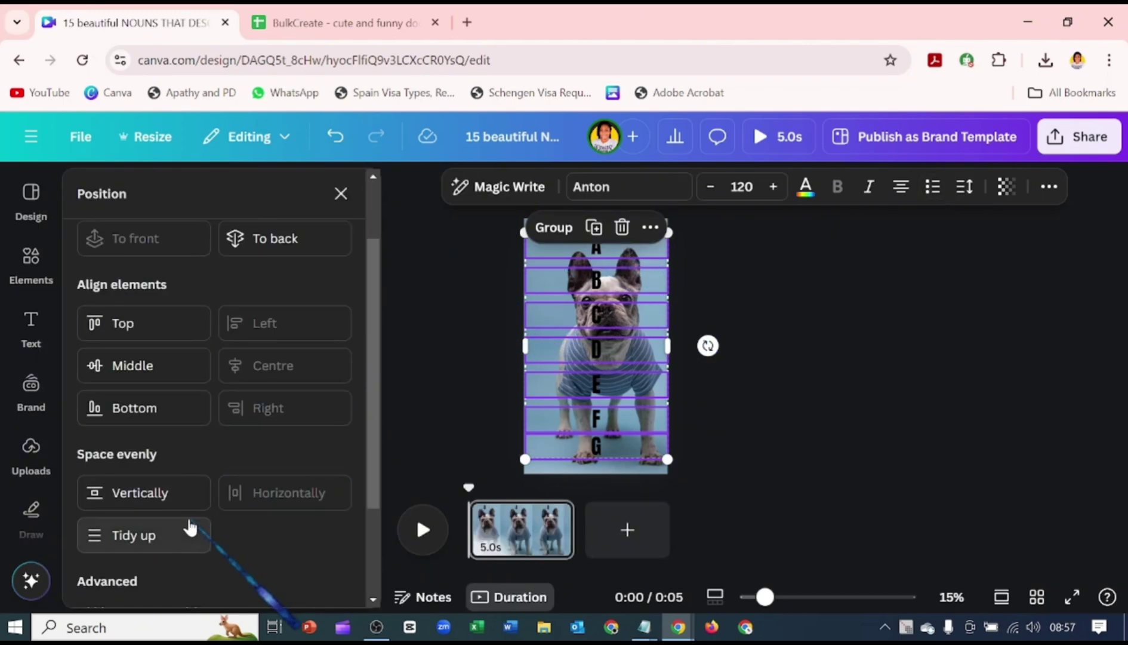
pyautogui.click(189, 531)
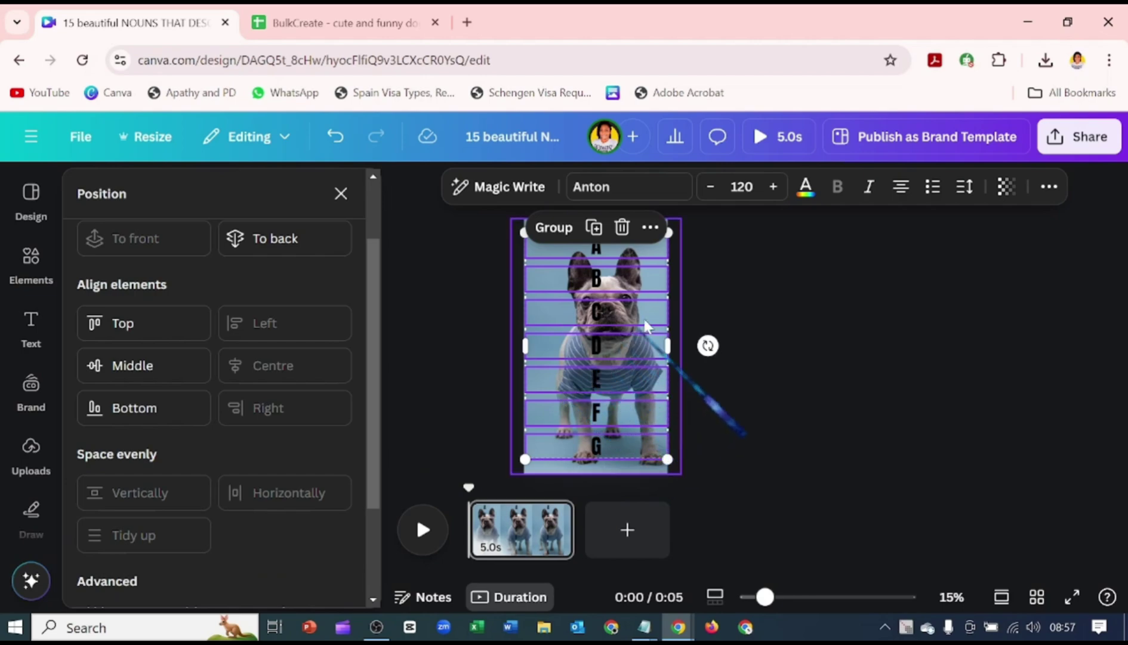
# Change the letters' text colour to white.
pyautogui.click(806, 190)
pyautogui.click(97, 447)
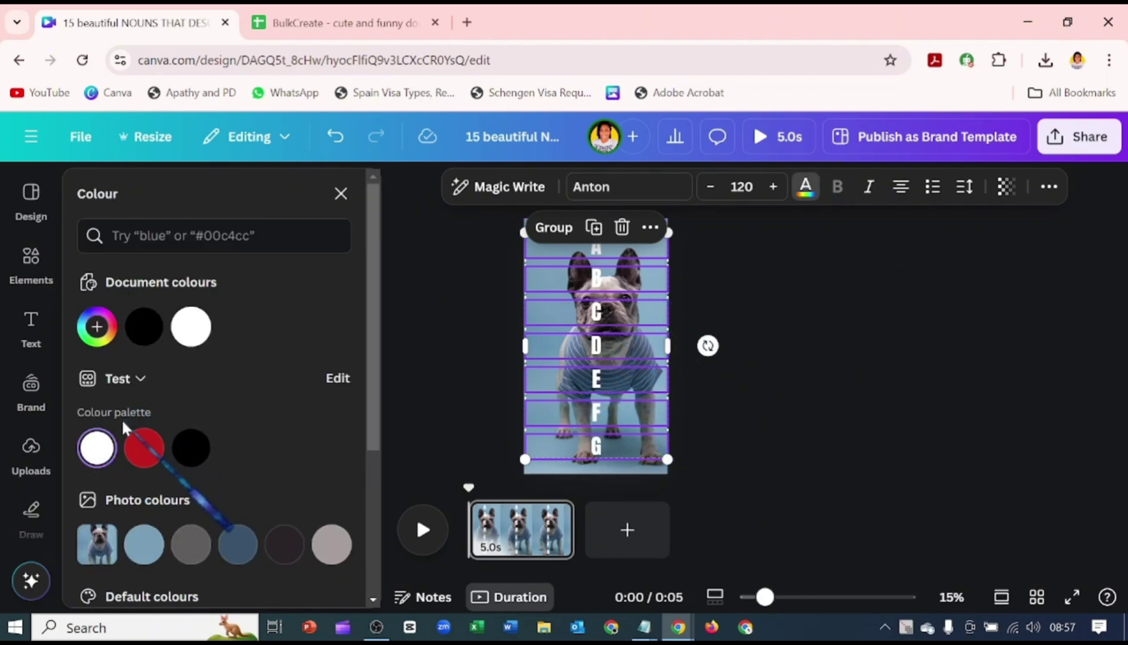
pyautogui.scroll(-3, 36, 466)
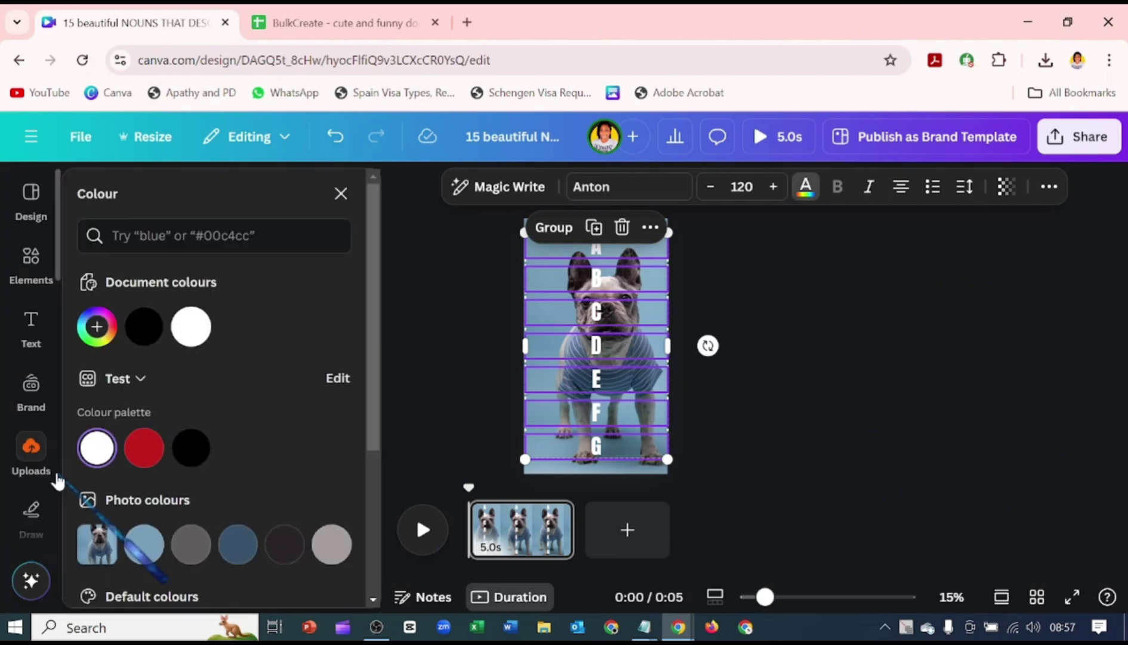
pyautogui.click(33, 463)
# Search the apps for 'BULK CREATE' and open the Bulk create app.
pyautogui.write('BULK CREATE')
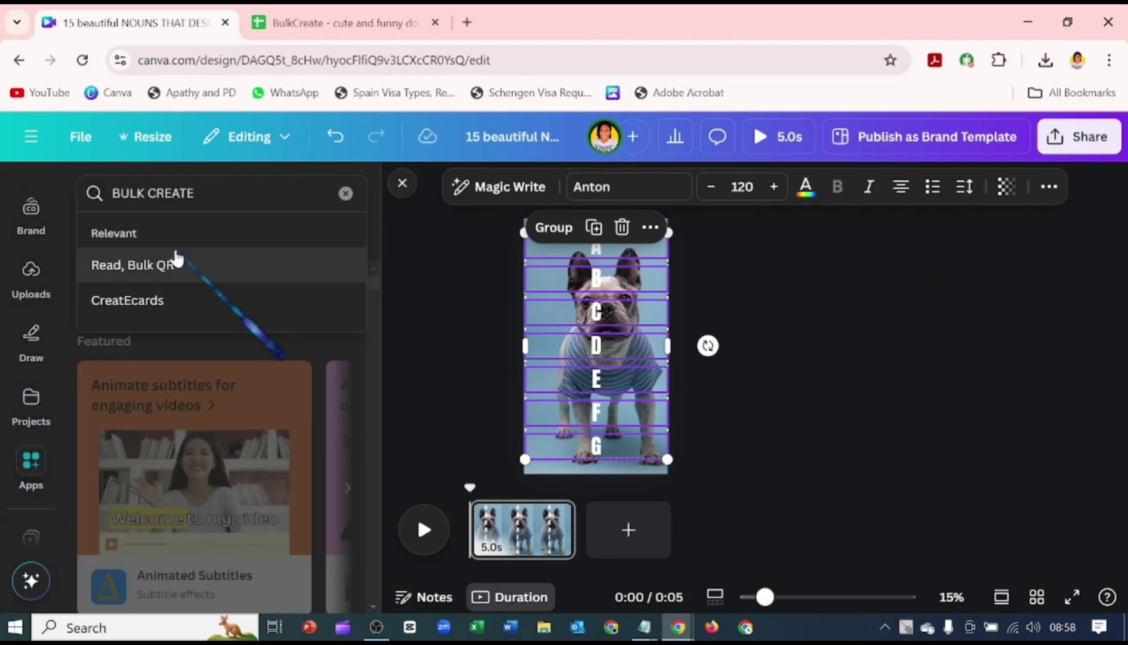
pyautogui.press('Return')
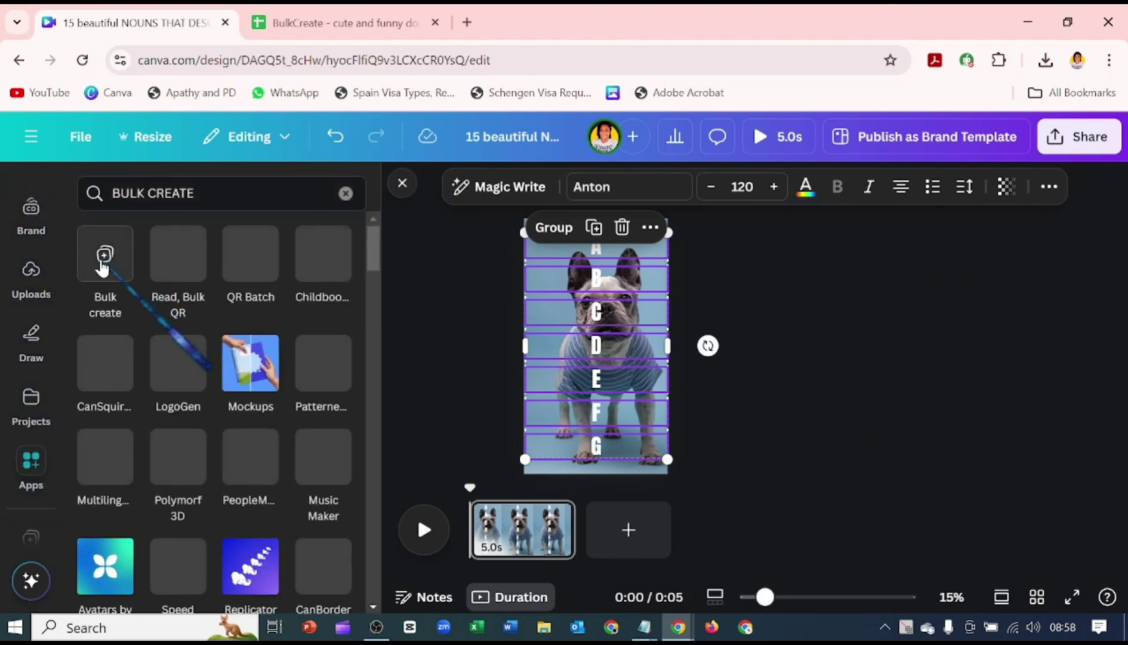
pyautogui.click(104, 263)
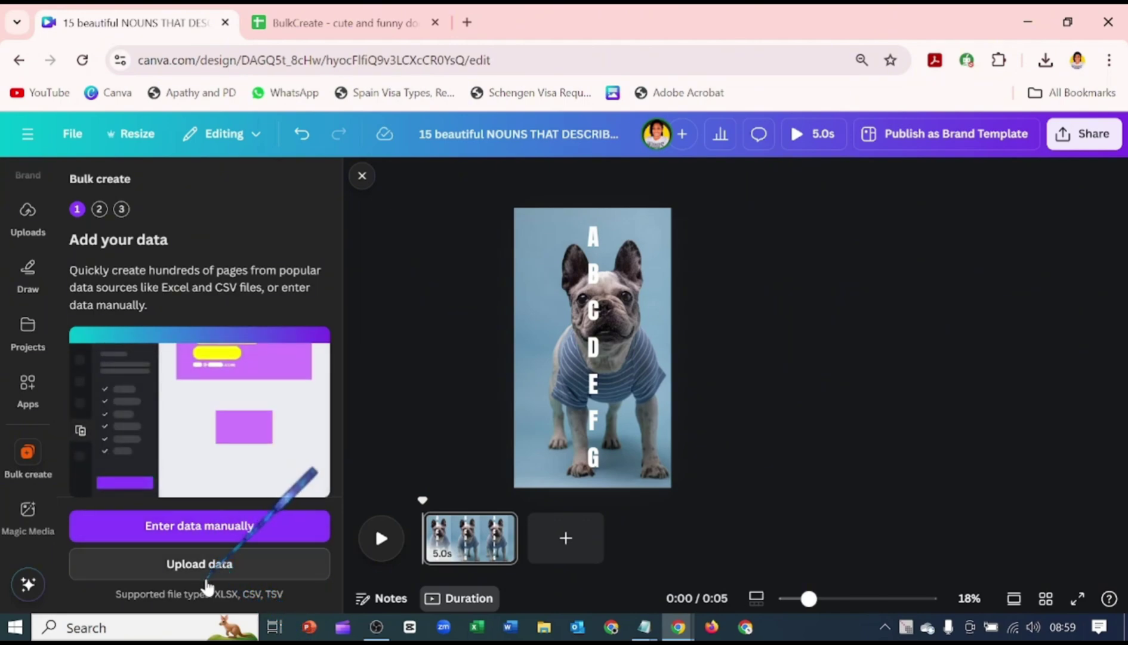
# Upload the BulkCreate spreadsheet as data, keeping Sheet1 with range A1 to G91.
pyautogui.click(211, 557)
pyautogui.doubleClick(221, 296)
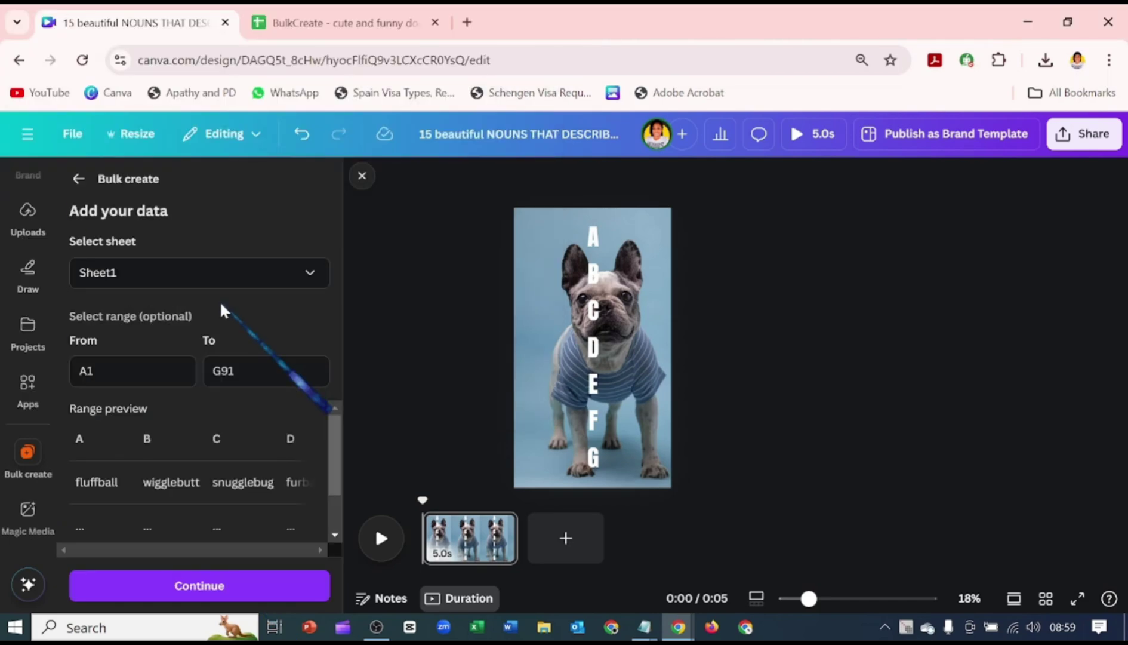
pyautogui.click(313, 287)
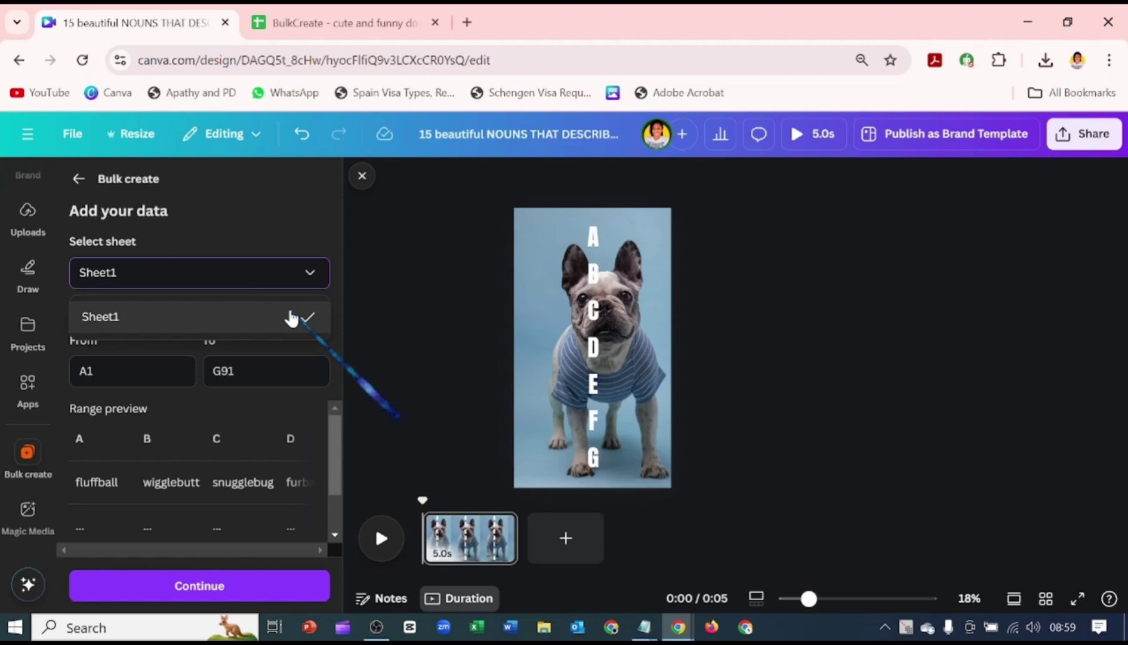
pyautogui.click(300, 342)
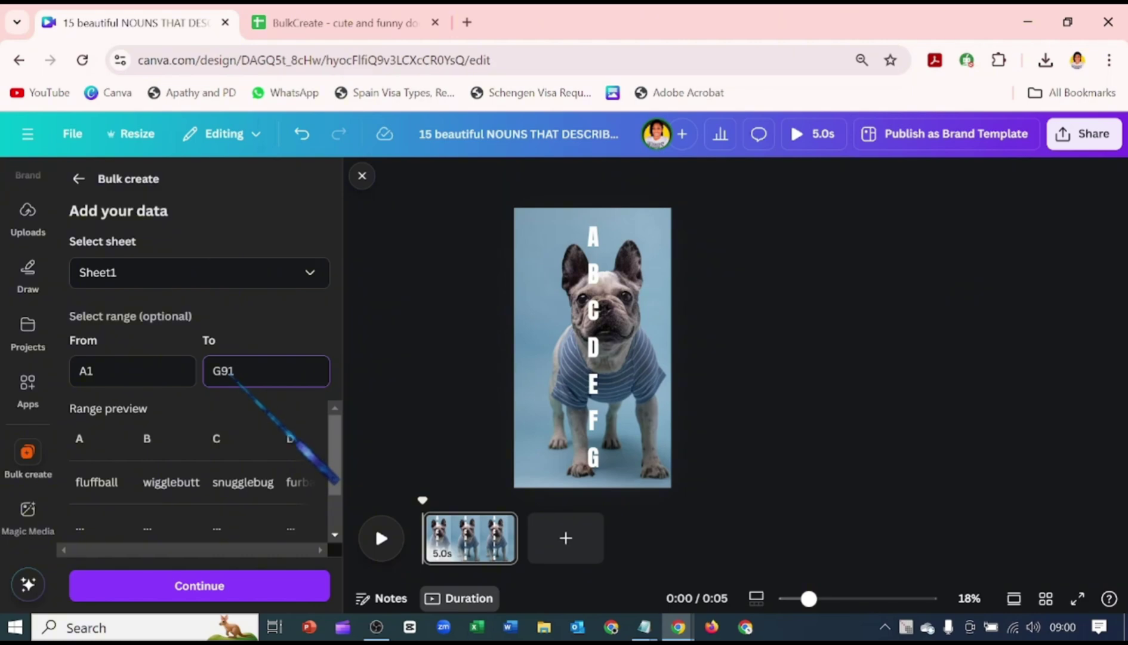
pyautogui.scroll(-2, 299, 477)
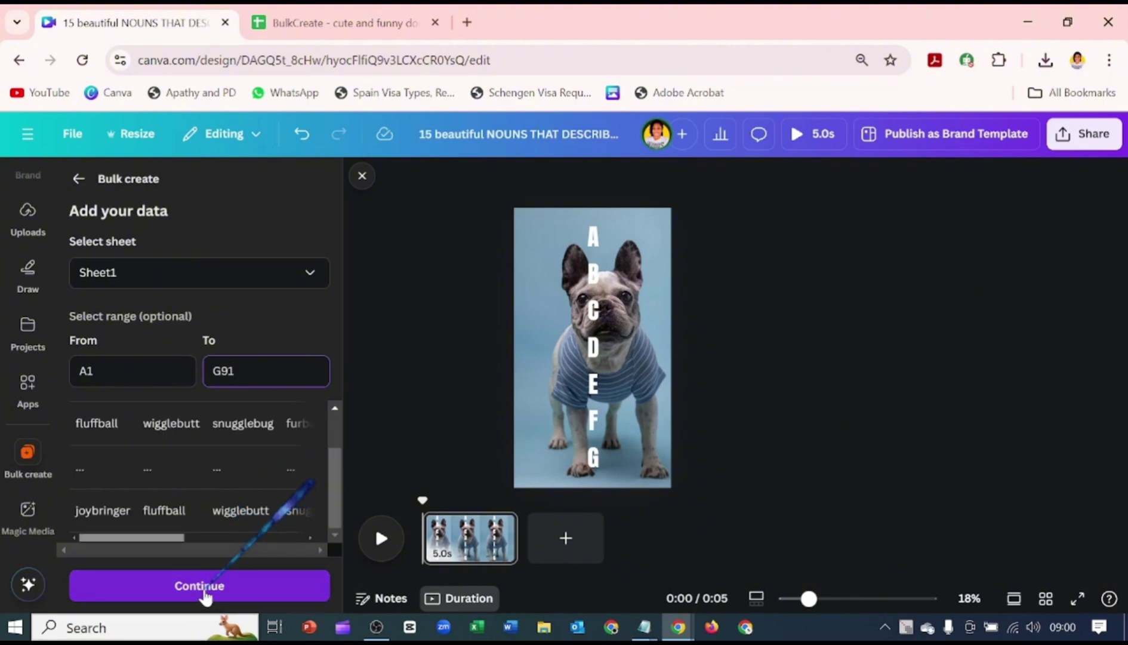
# Continue to element linking and connect the G letter box to data field G.
pyautogui.click(203, 591)
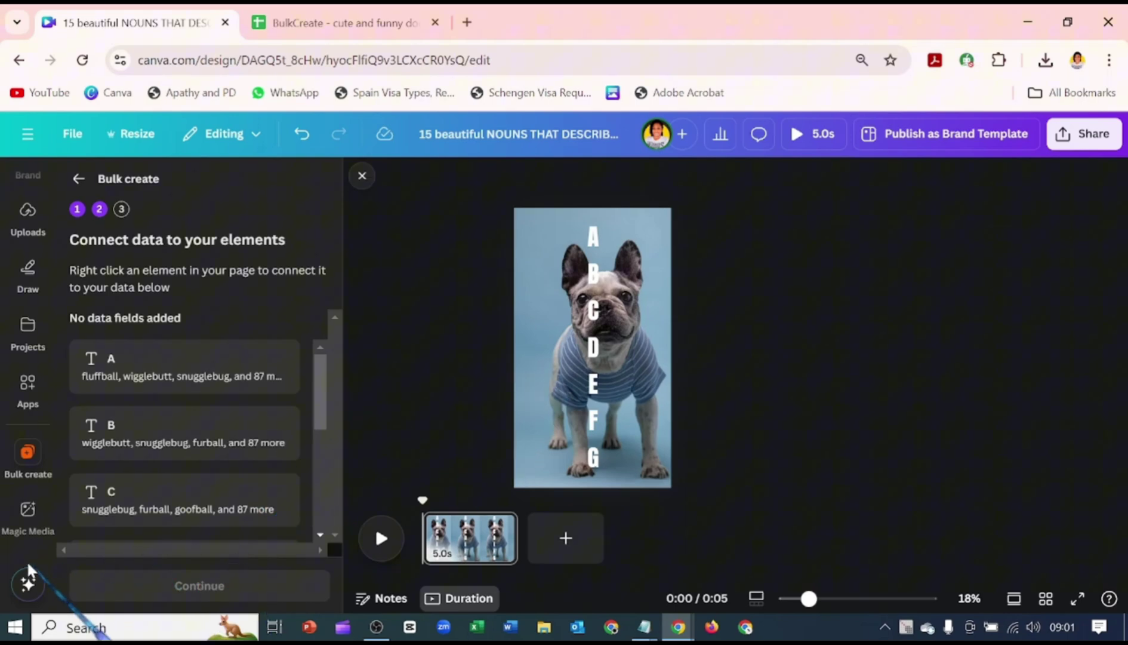
pyautogui.rightClick(580, 458)
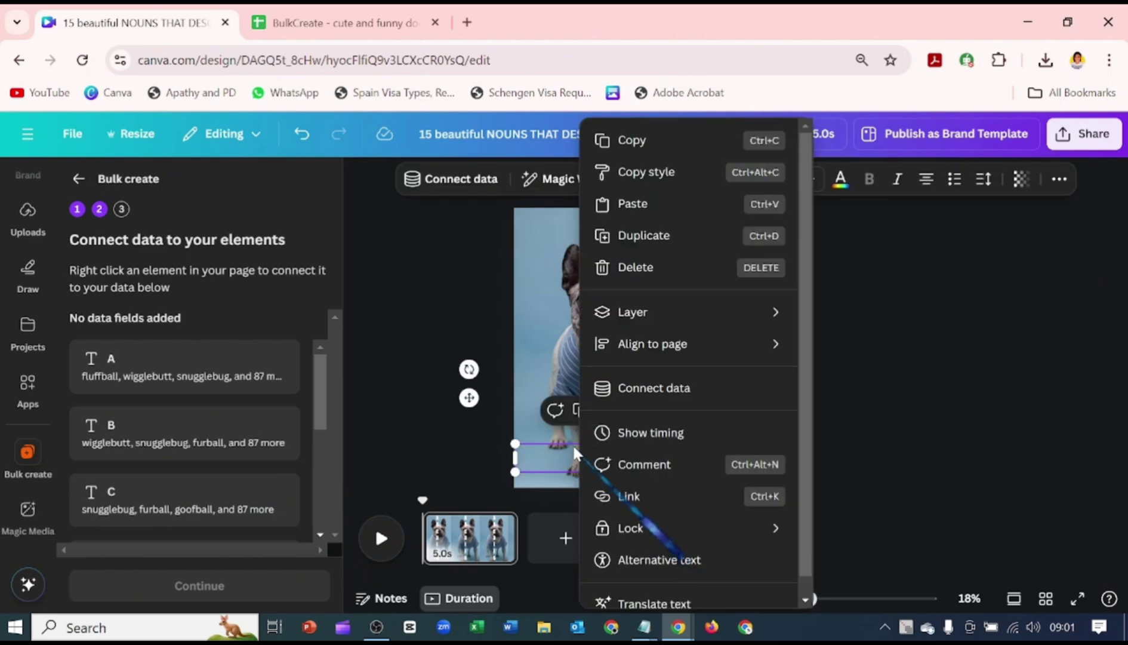
pyautogui.click(613, 396)
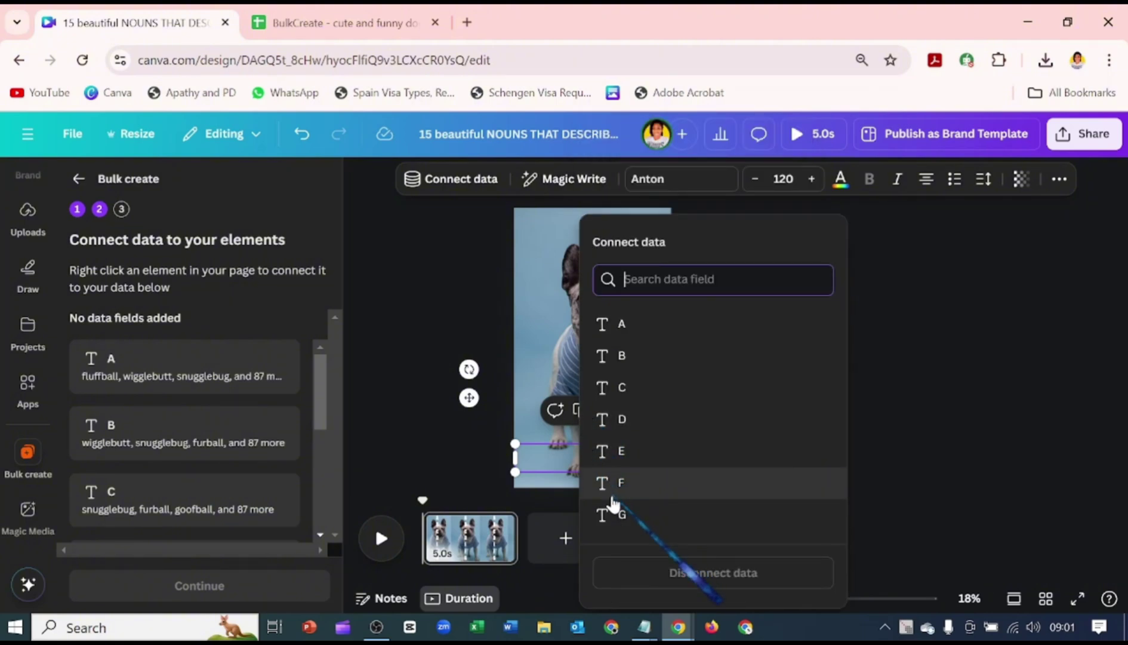
pyautogui.click(604, 514)
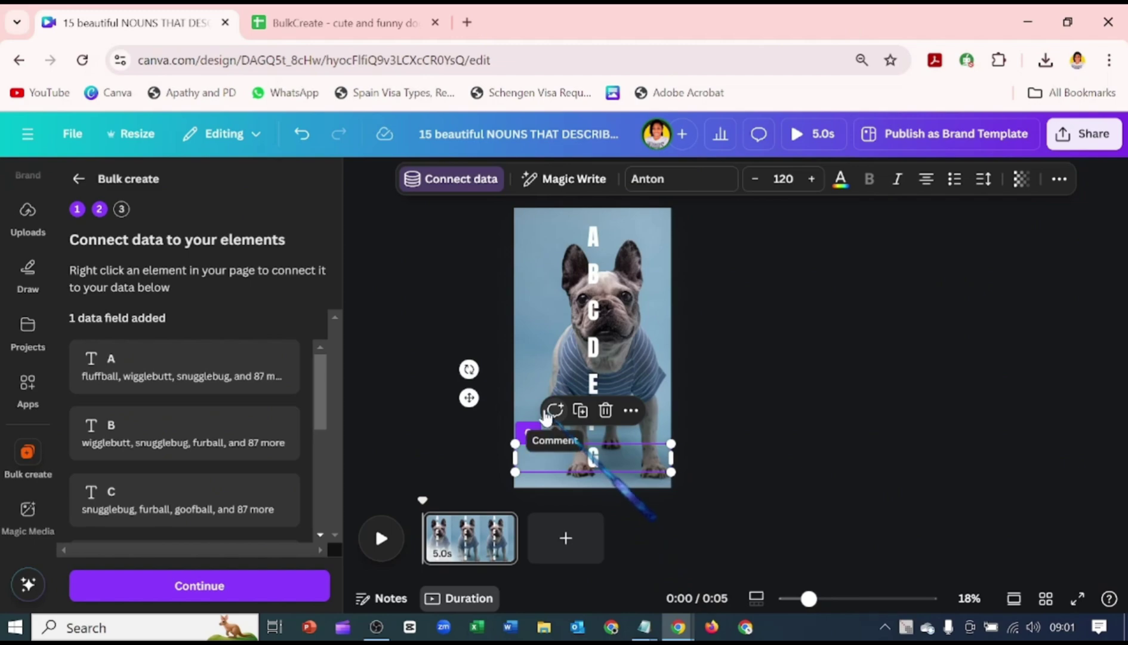
# Connect the remaining letter boxes A–F to their matching data fields A–F.
pyautogui.rightClick(593, 273)
pyautogui.click(612, 385)
pyautogui.click(577, 355)
pyautogui.click(612, 386)
pyautogui.click(612, 385)
pyautogui.click(609, 324)
pyautogui.click(608, 418)
pyautogui.click(611, 386)
pyautogui.click(610, 447)
pyautogui.rightClick(593, 420)
pyautogui.click(612, 482)
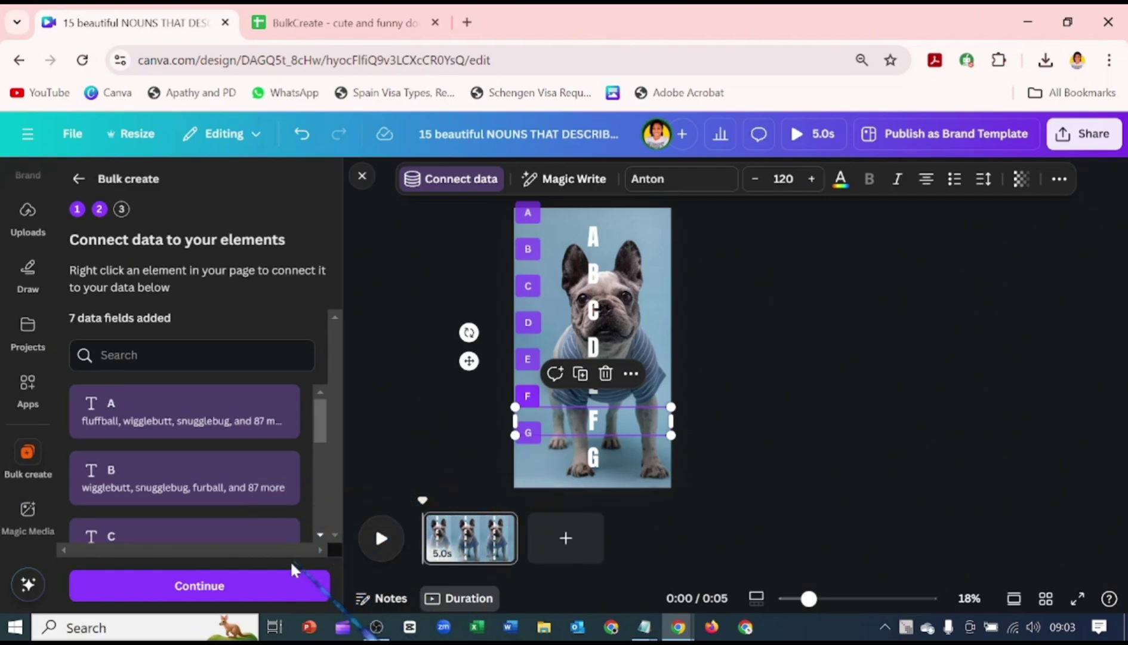
# Continue to Apply data and generate the 90 dog-word designs.
pyautogui.click(263, 585)
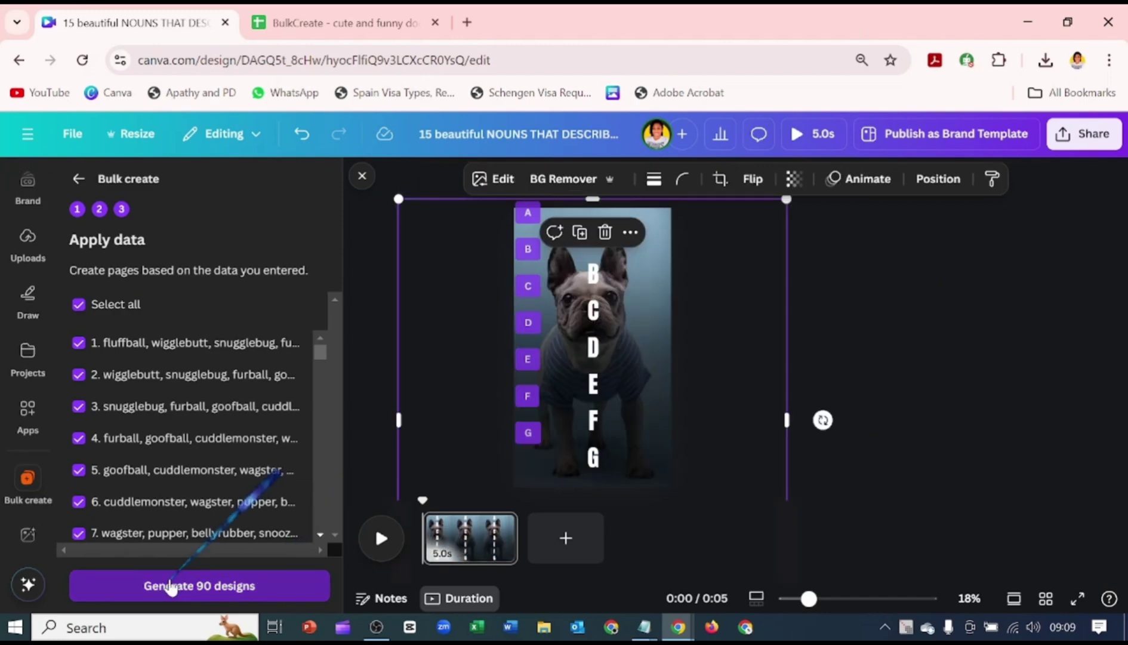
pyautogui.click(169, 586)
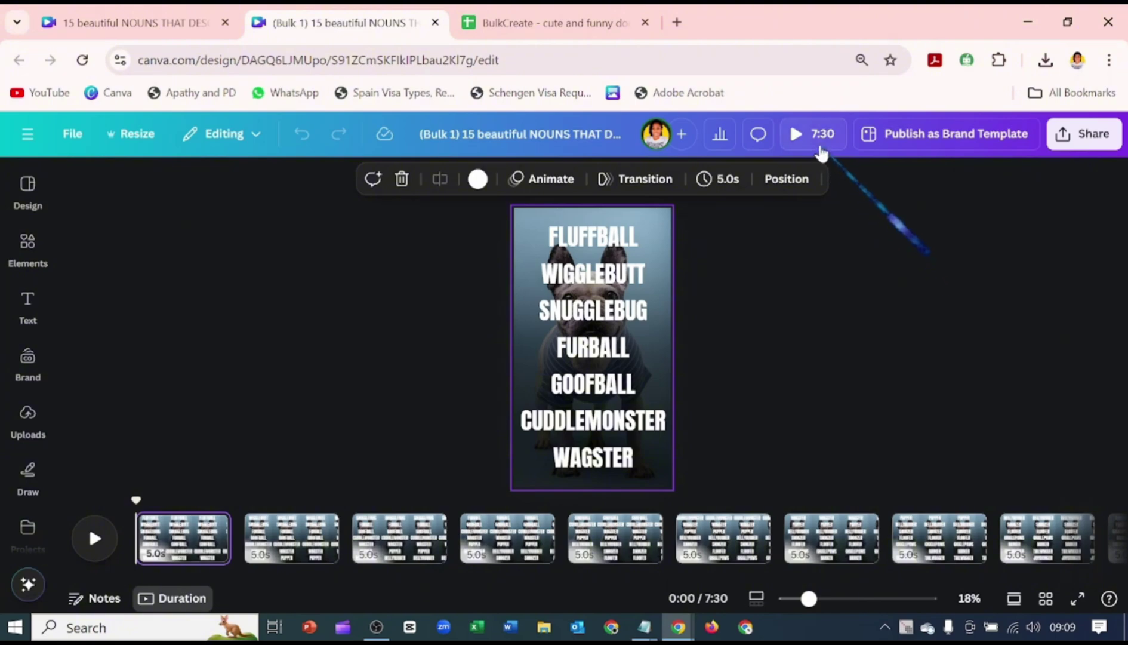
# Set the first page's duration to 0.1s and apply it to all 90 pages.
pyautogui.click(176, 534)
pyautogui.click(708, 179)
pyautogui.press('BackSpace')
pyautogui.write('1s')
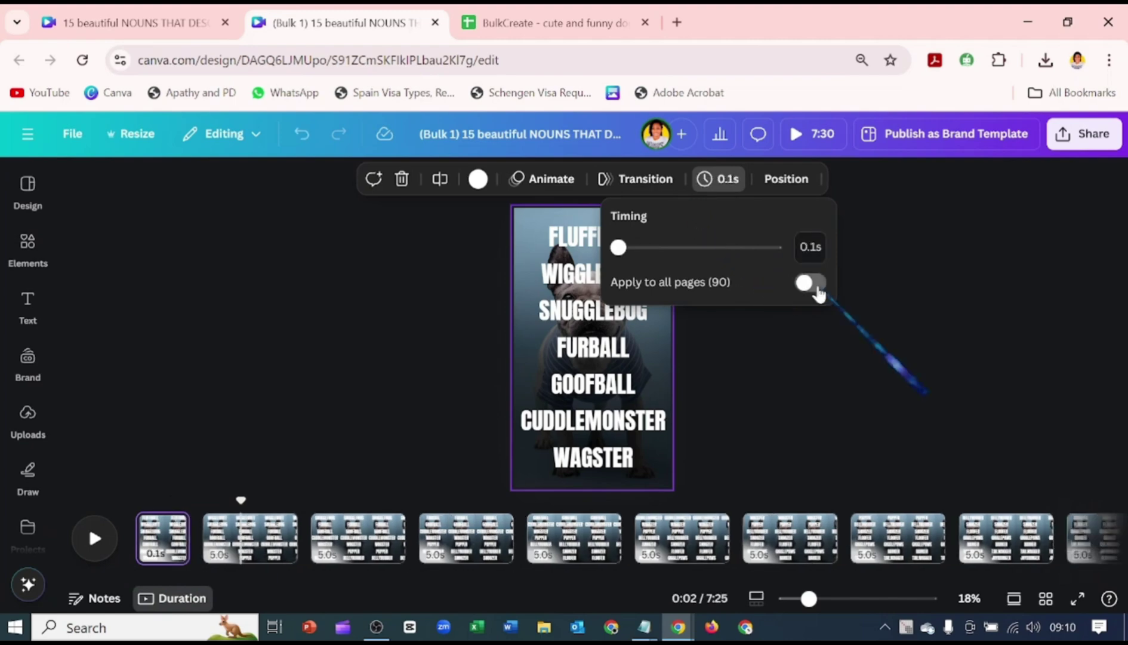
pyautogui.click(813, 284)
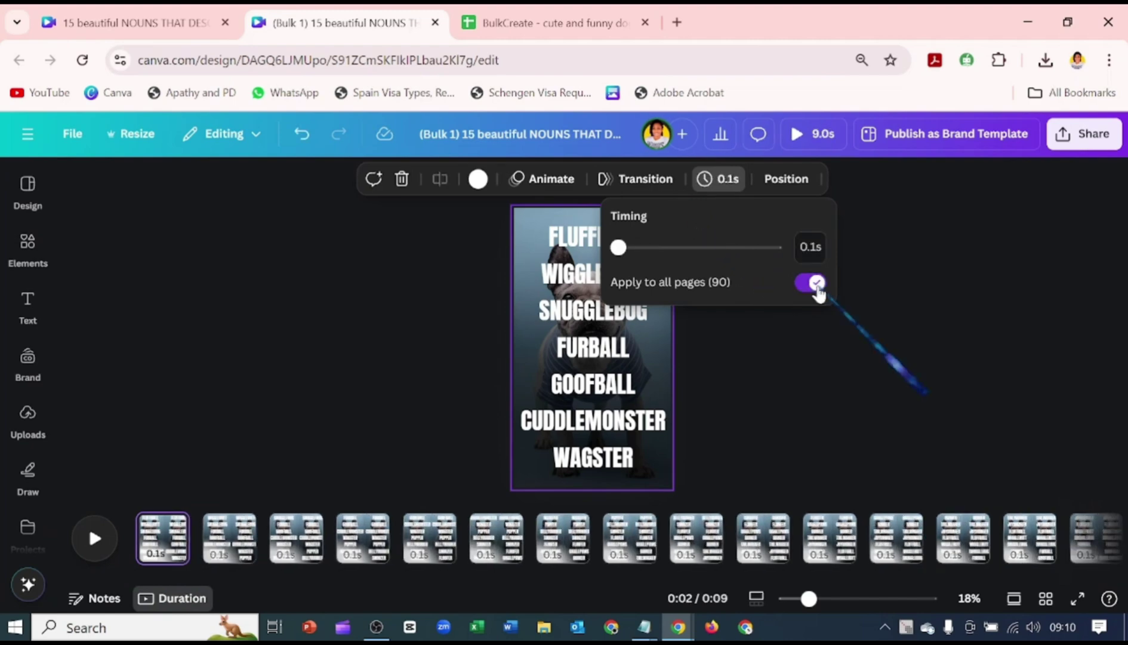
pyautogui.click(511, 309)
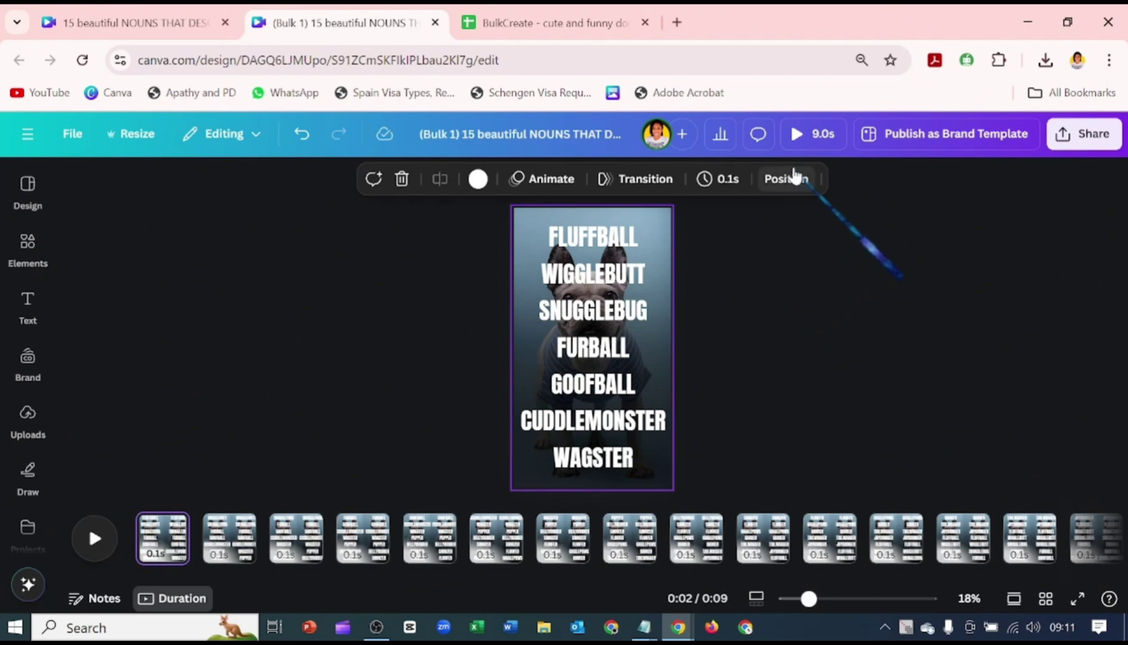
# Preview the 9-second video full screen, then download it as an MP4 video.
pyautogui.click(801, 133)
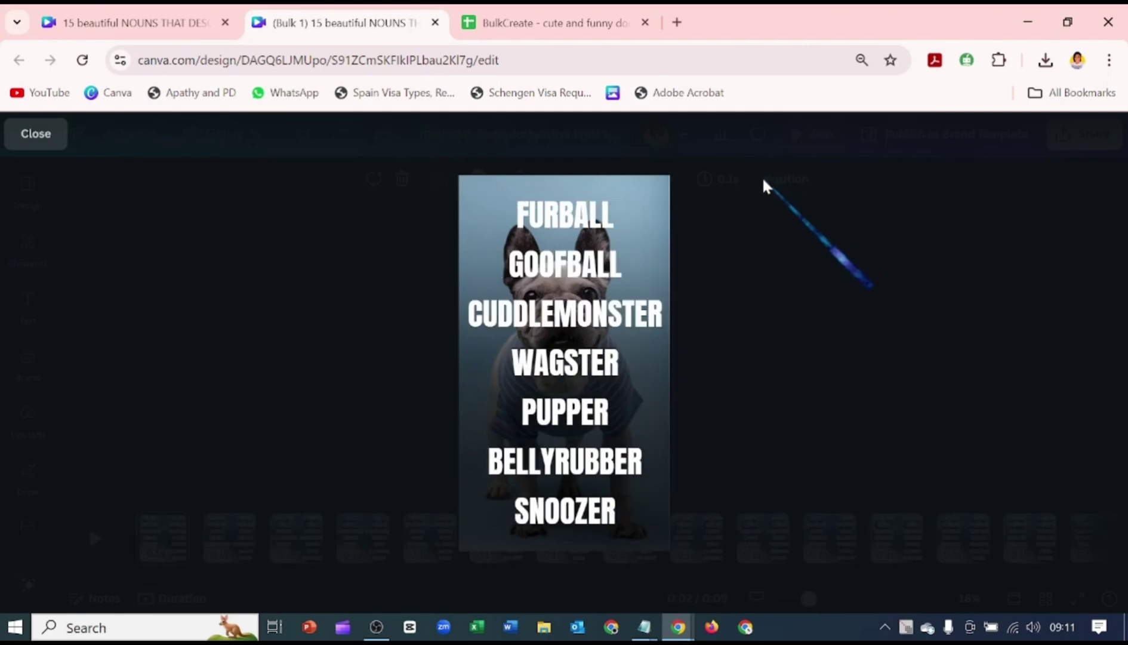
pyautogui.press('Escape')
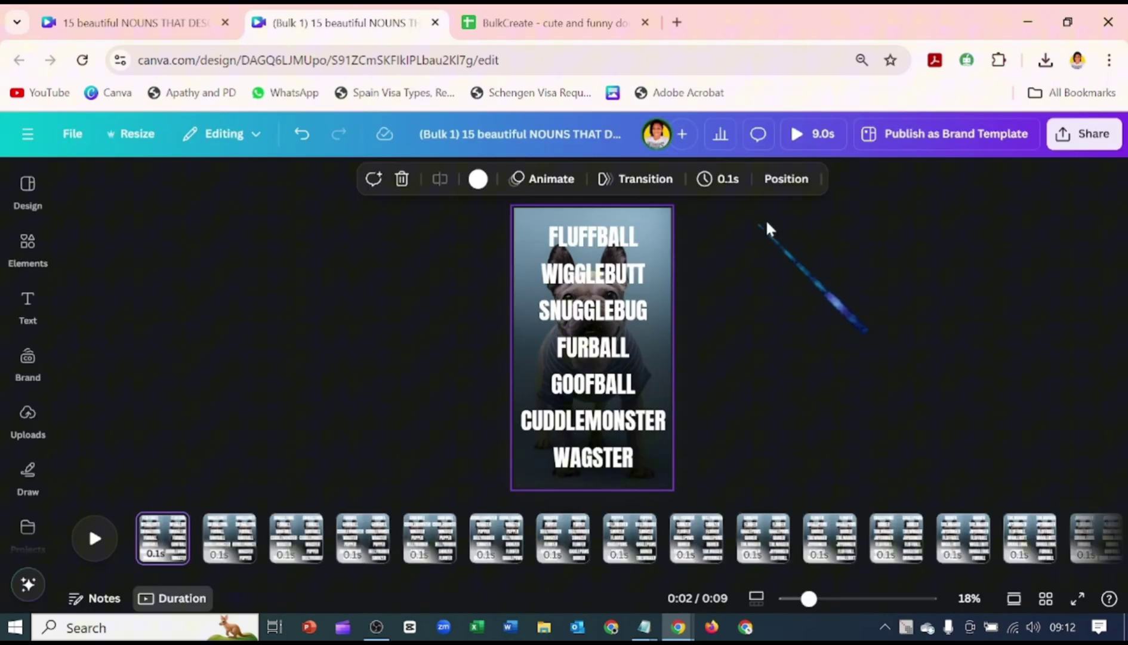
pyautogui.click(1067, 151)
pyautogui.click(842, 406)
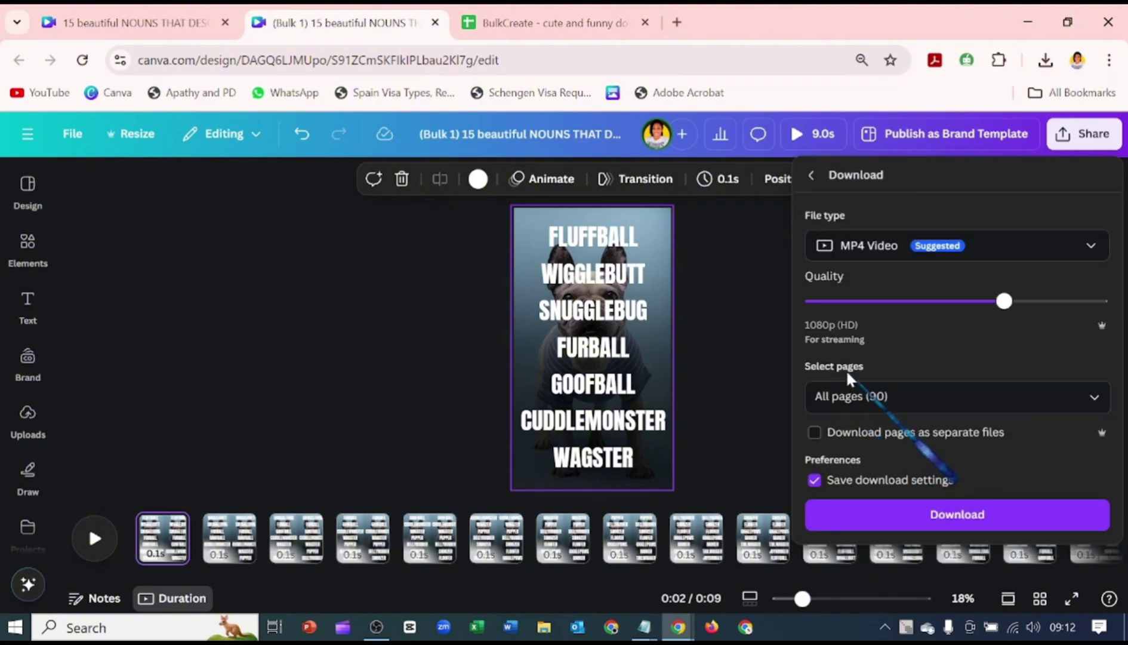
pyautogui.click(848, 512)
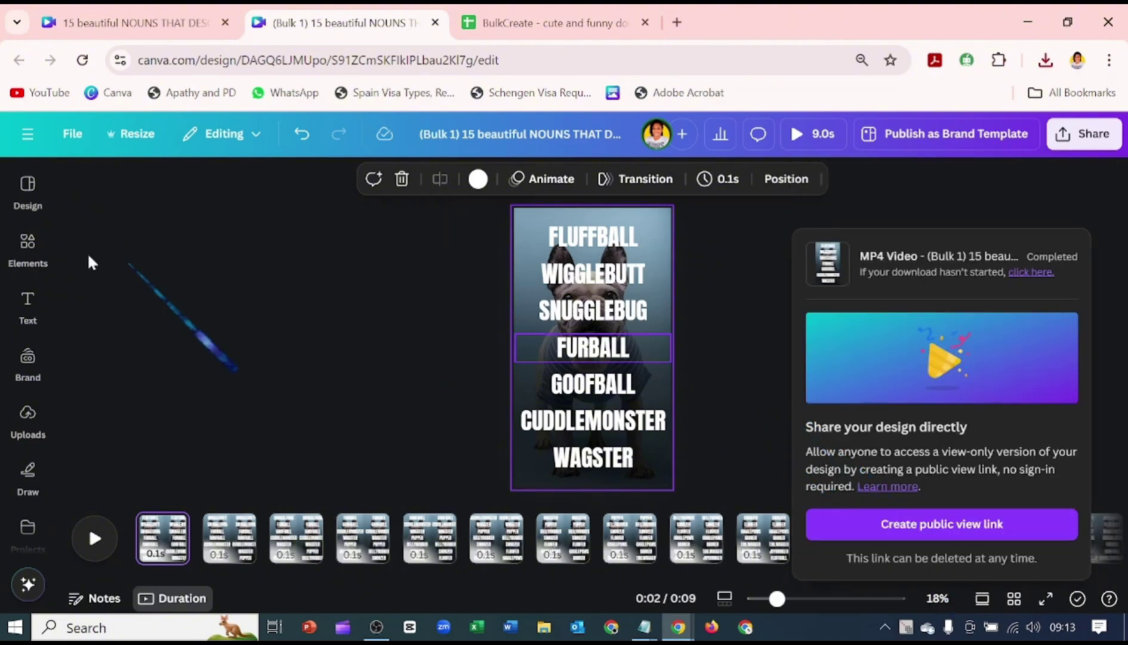
# Create a new design, searching 'MO' to find the Mobile Video Message type.
pyautogui.click(25, 138)
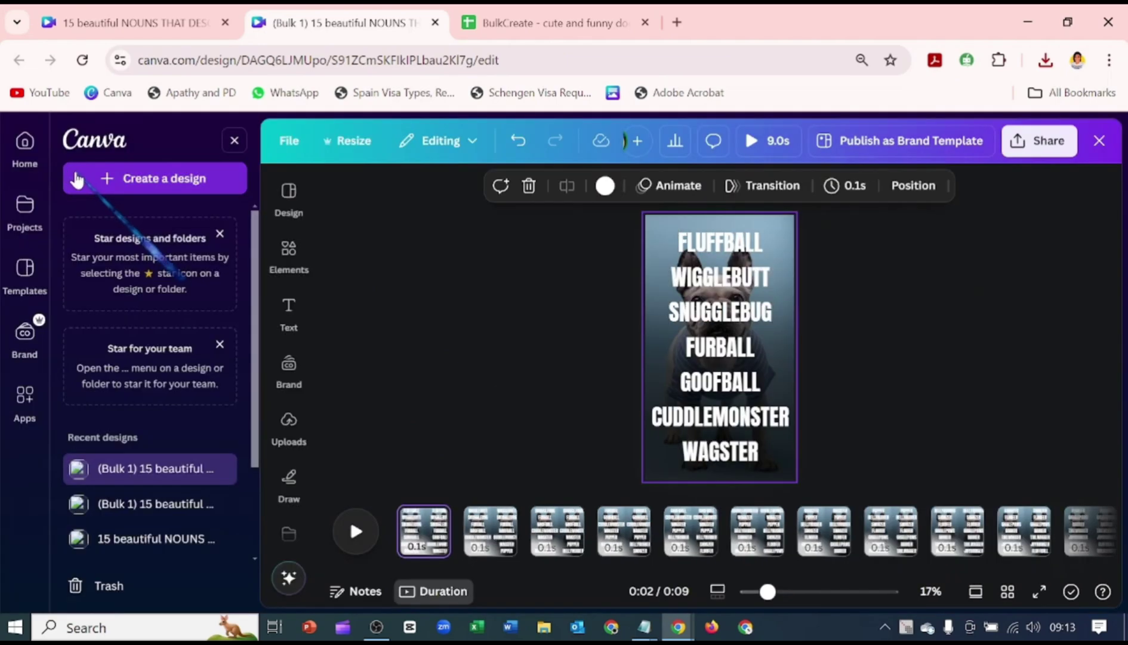
pyautogui.click(87, 182)
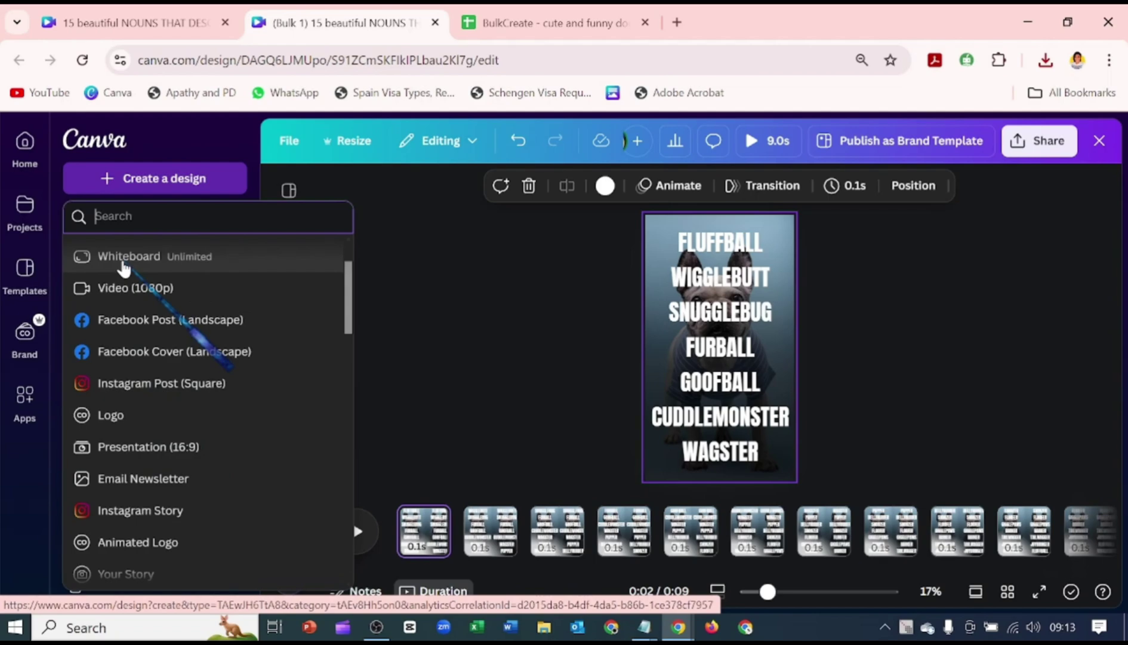
pyautogui.write('MO')
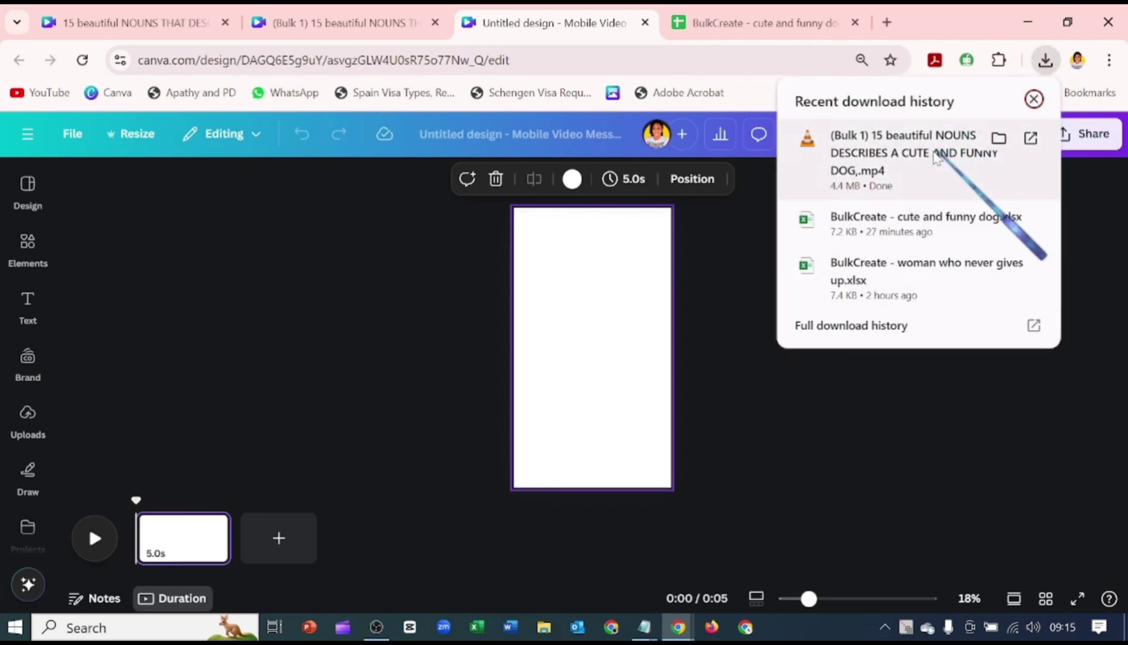
# Add the downloaded dog-noun MP4 to the page so it fills it.
pyautogui.moveTo(943, 156); pyautogui.dragTo(98, 363)
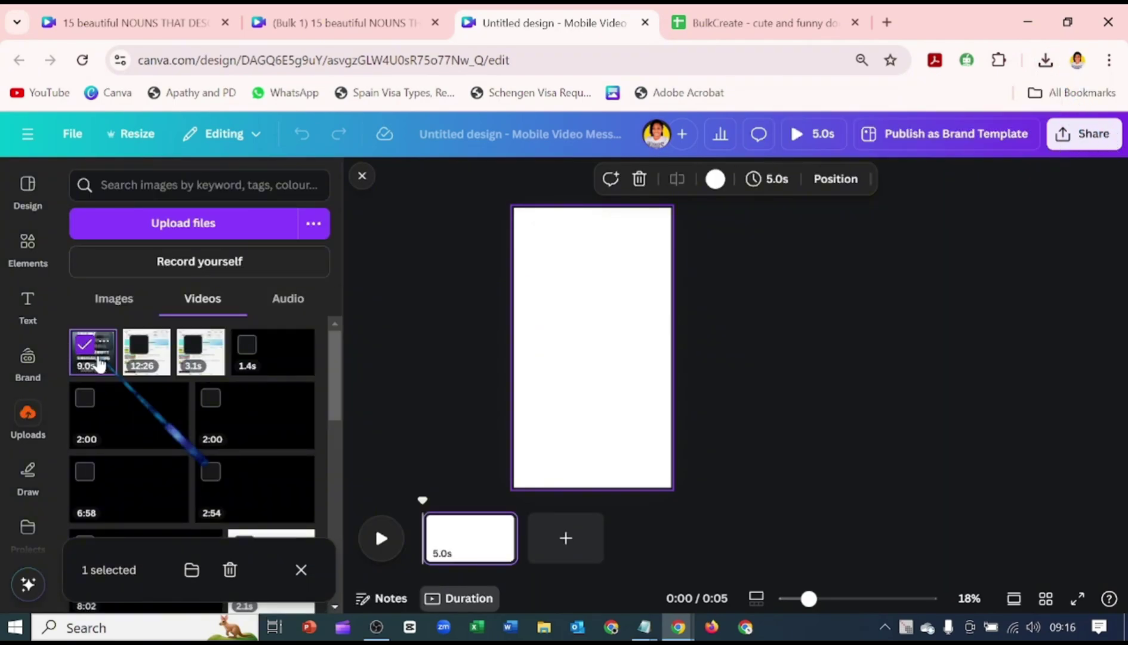
pyautogui.click(98, 363)
pyautogui.moveTo(657, 477); pyautogui.dragTo(671, 488)
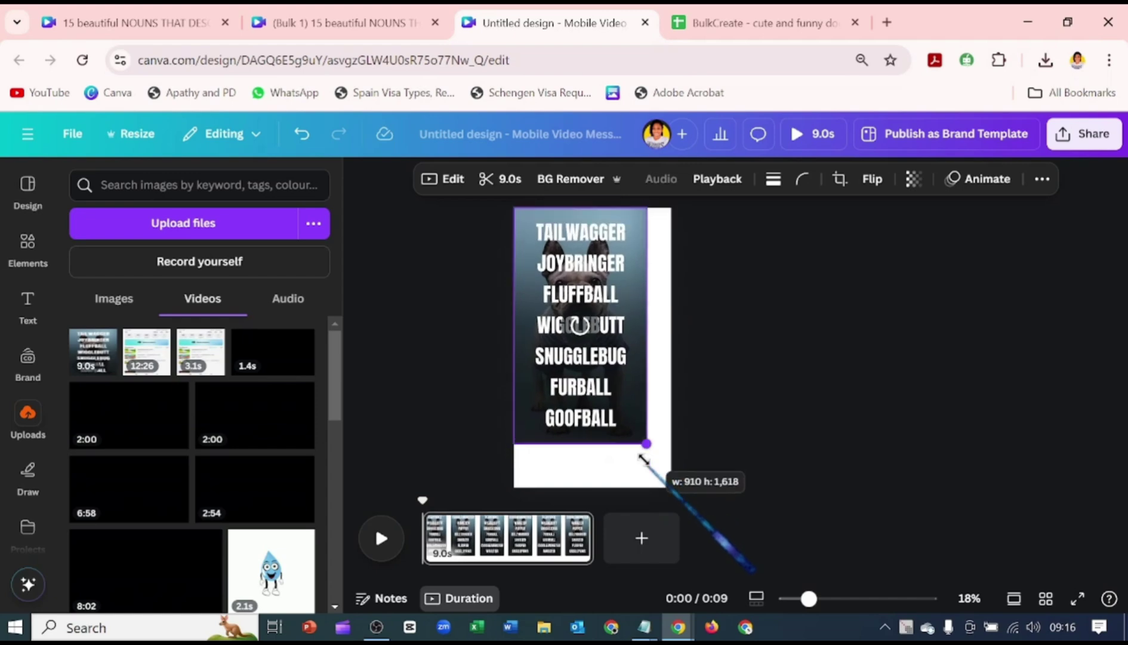
# Stretch a black gradient element over the whole page at 25 transparency.
pyautogui.click(28, 256)
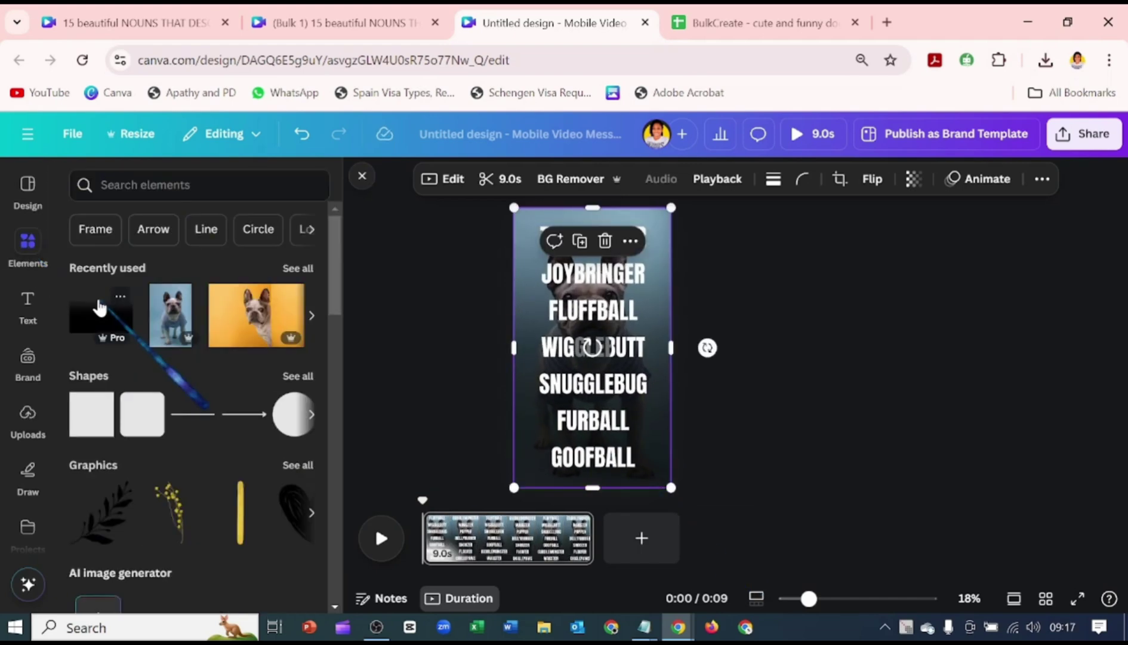
pyautogui.click(99, 307)
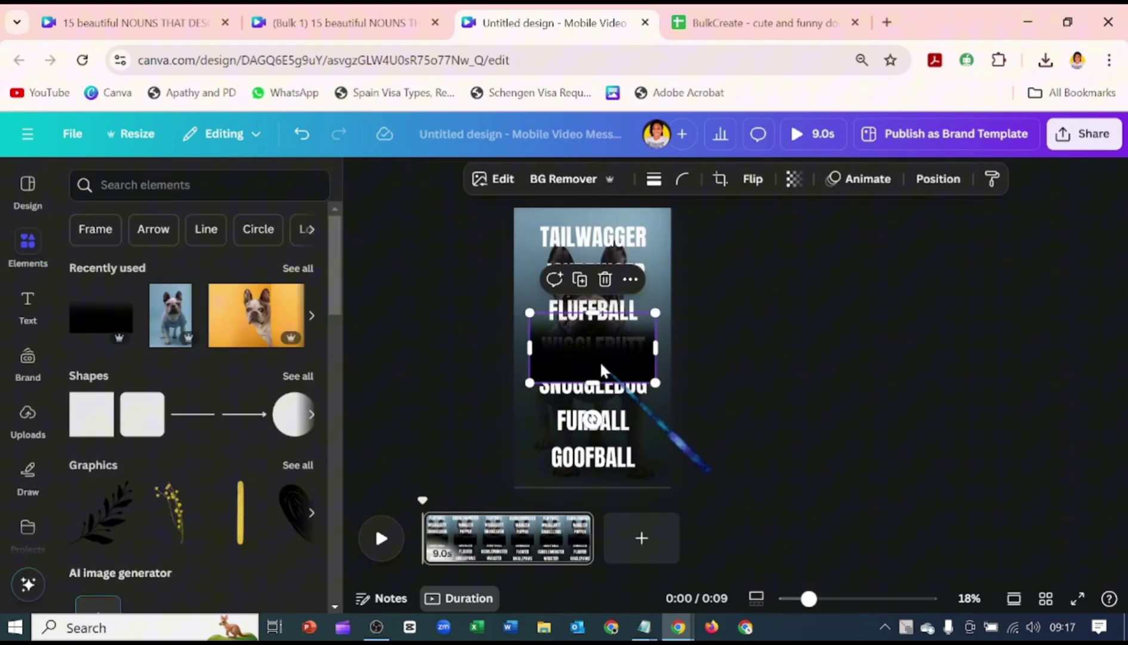
pyautogui.moveTo(597, 357); pyautogui.dragTo(551, 252)
pyautogui.moveTo(551, 296); pyautogui.dragTo(528, 497)
pyautogui.moveTo(615, 349); pyautogui.dragTo(698, 347)
pyautogui.click(794, 179)
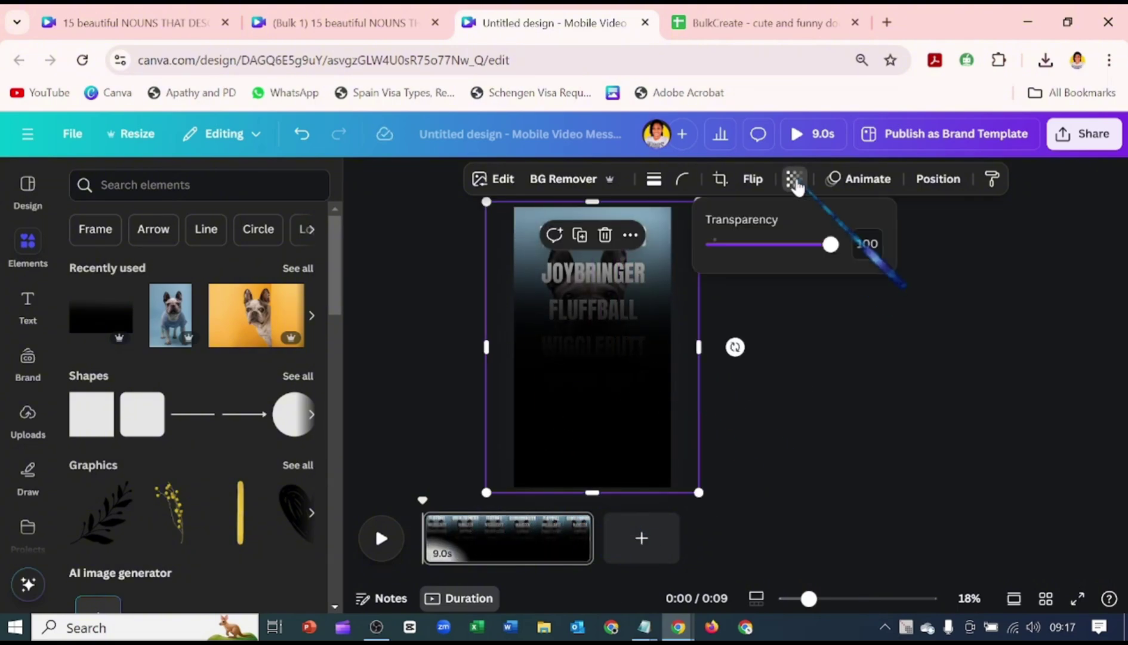
pyautogui.click(736, 249)
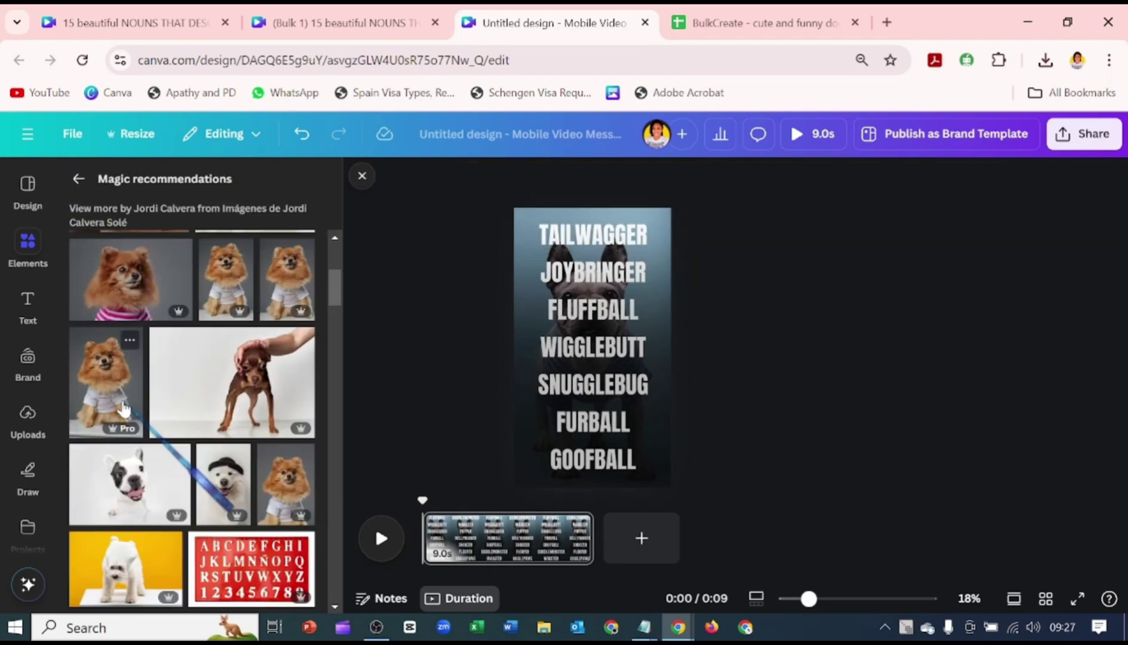
# Add the Pomeranian photo, enlarge it, and remove its background.
pyautogui.click(125, 408)
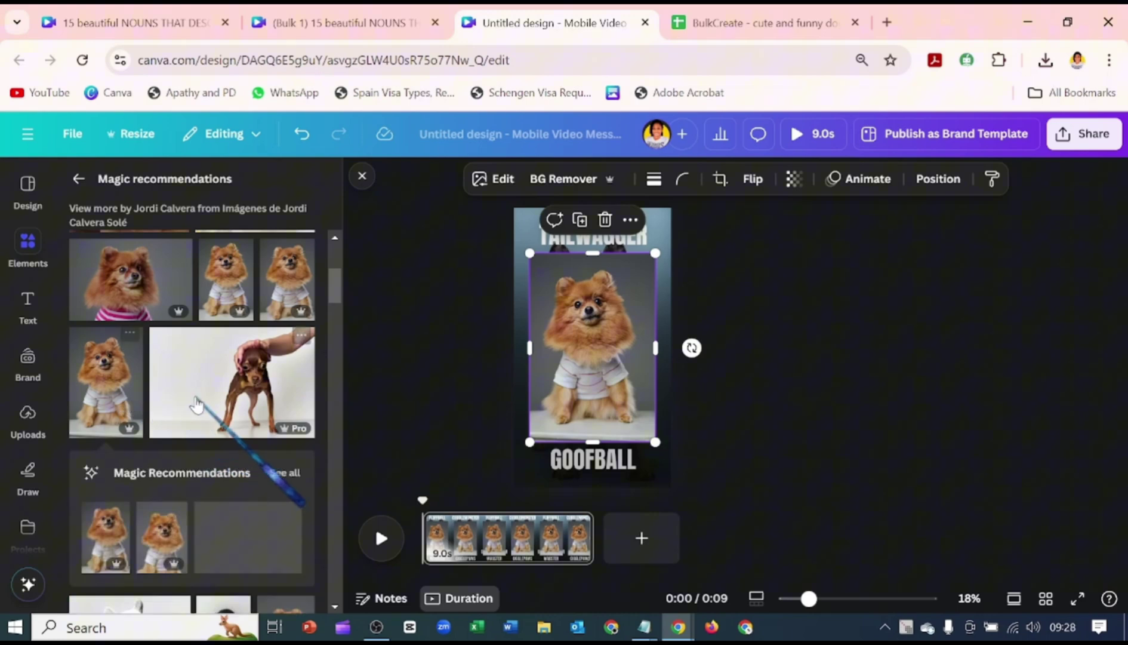
pyautogui.moveTo(529, 441); pyautogui.dragTo(512, 468)
pyautogui.moveTo(655, 468); pyautogui.dragTo(669, 487)
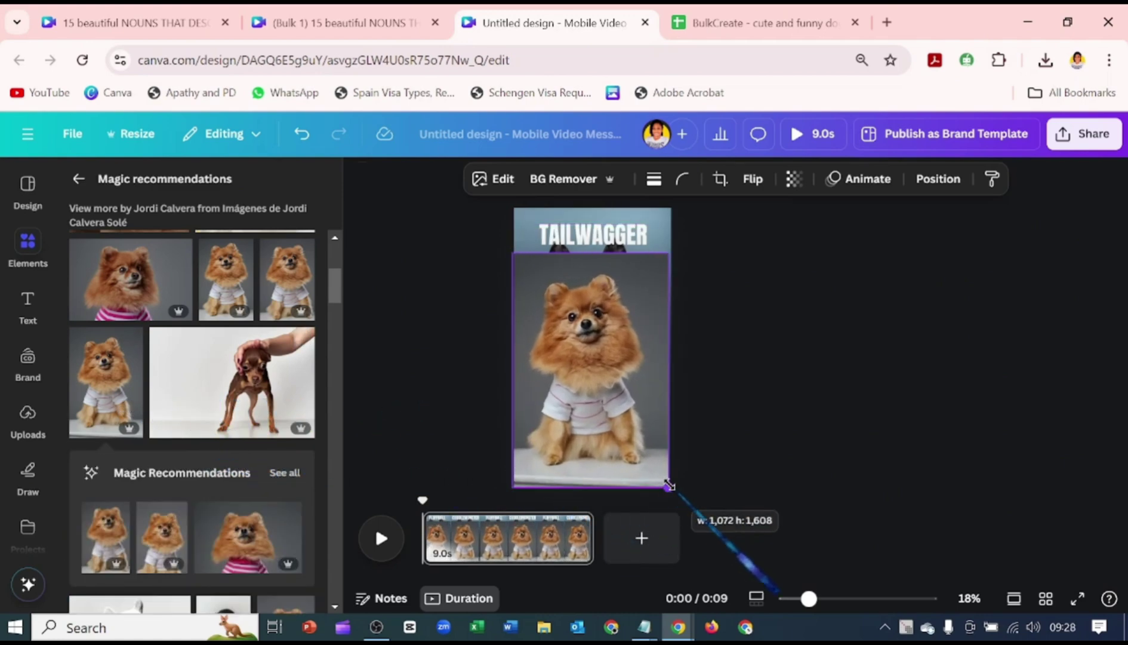
pyautogui.click(573, 180)
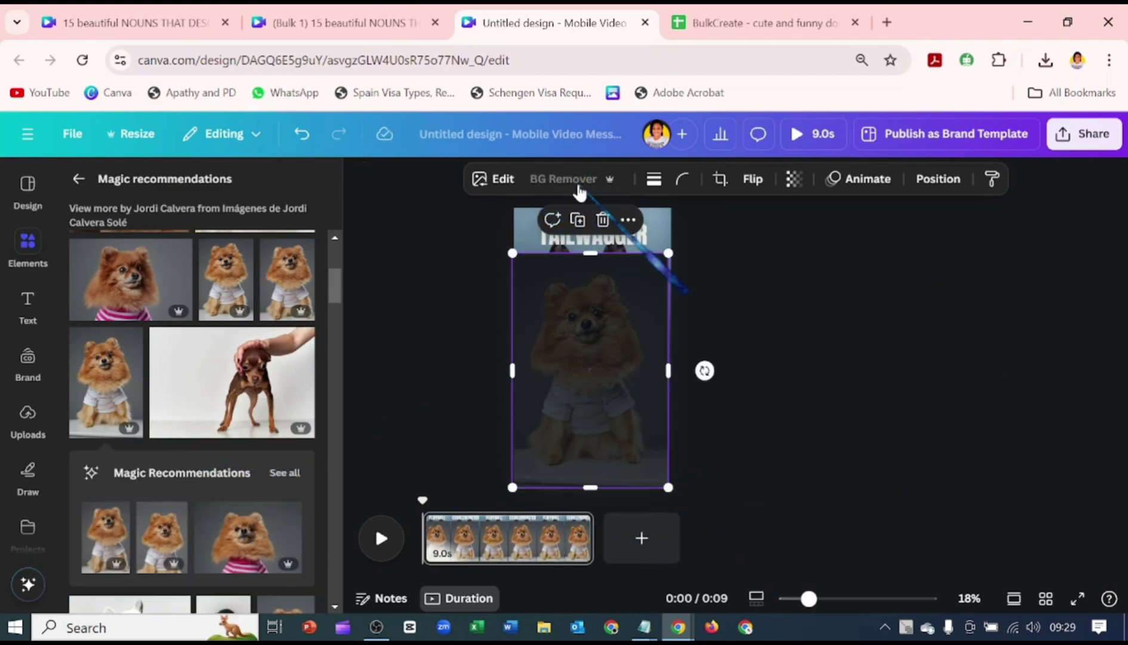
# Give the Pomeranian a drop shadow with distance 100, angle 100 and blur 51.
pyautogui.click(505, 182)
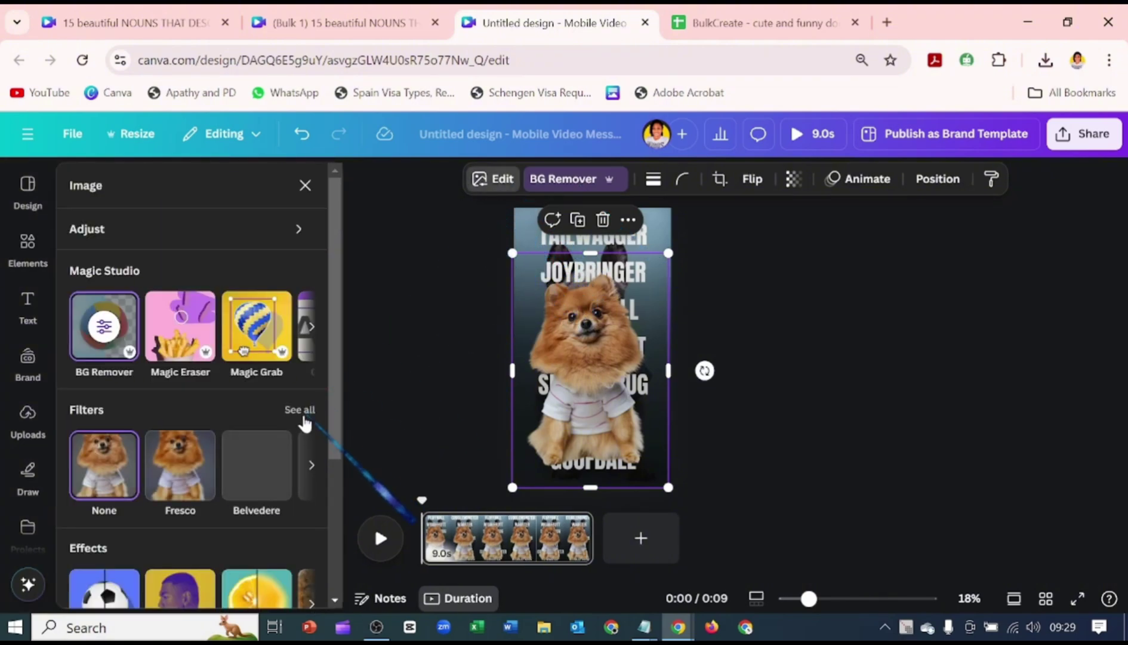
pyautogui.scroll(-3, 303, 415)
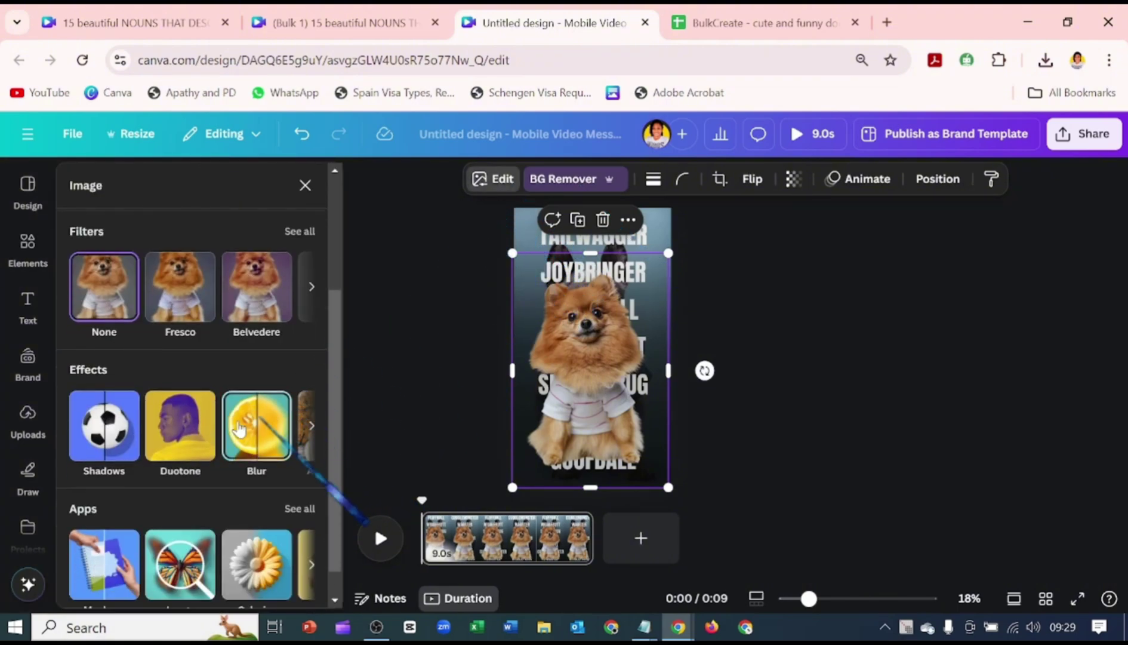
pyautogui.click(123, 434)
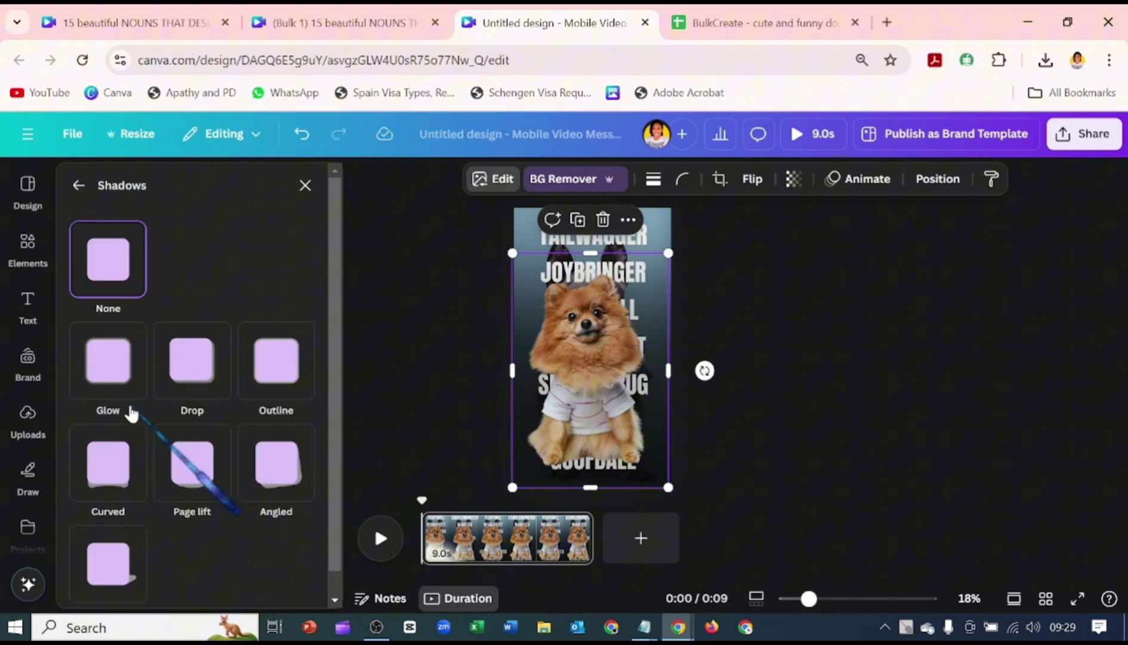
pyautogui.click(174, 391)
pyautogui.scroll(-5, 188, 386)
pyautogui.moveTo(169, 477); pyautogui.dragTo(263, 482)
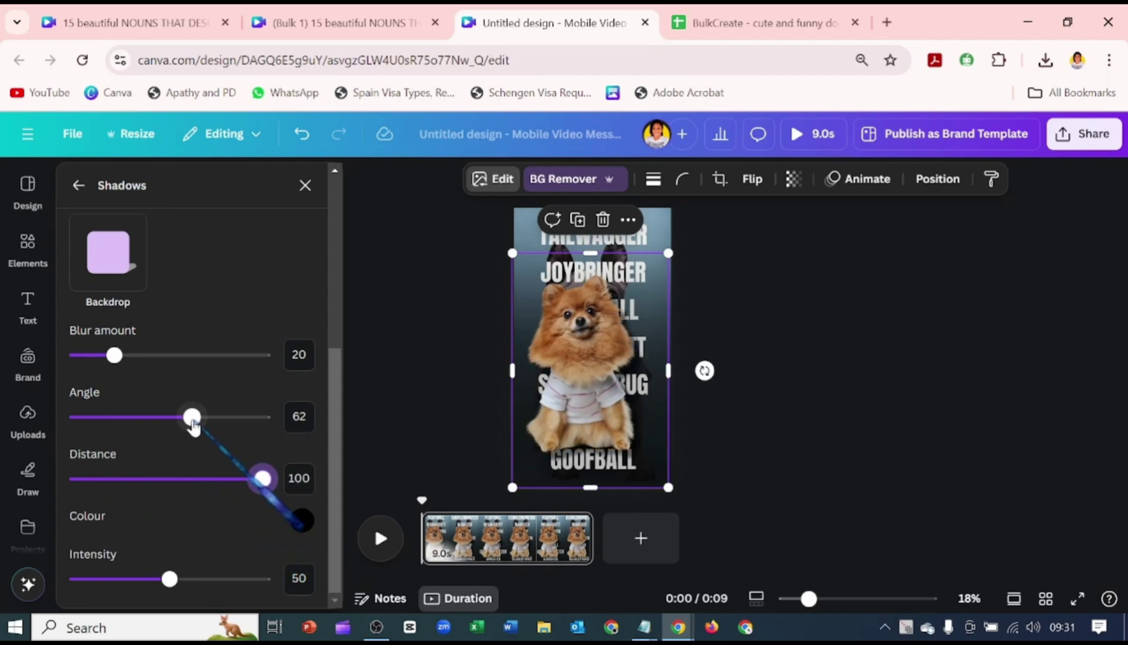
pyautogui.moveTo(192, 421); pyautogui.dragTo(272, 440)
pyautogui.moveTo(114, 363); pyautogui.dragTo(97, 382)
# Flip the black gradient overlay vertically, then drag the Pomeranian cutout lower and right and select it.
pyautogui.click(752, 178)
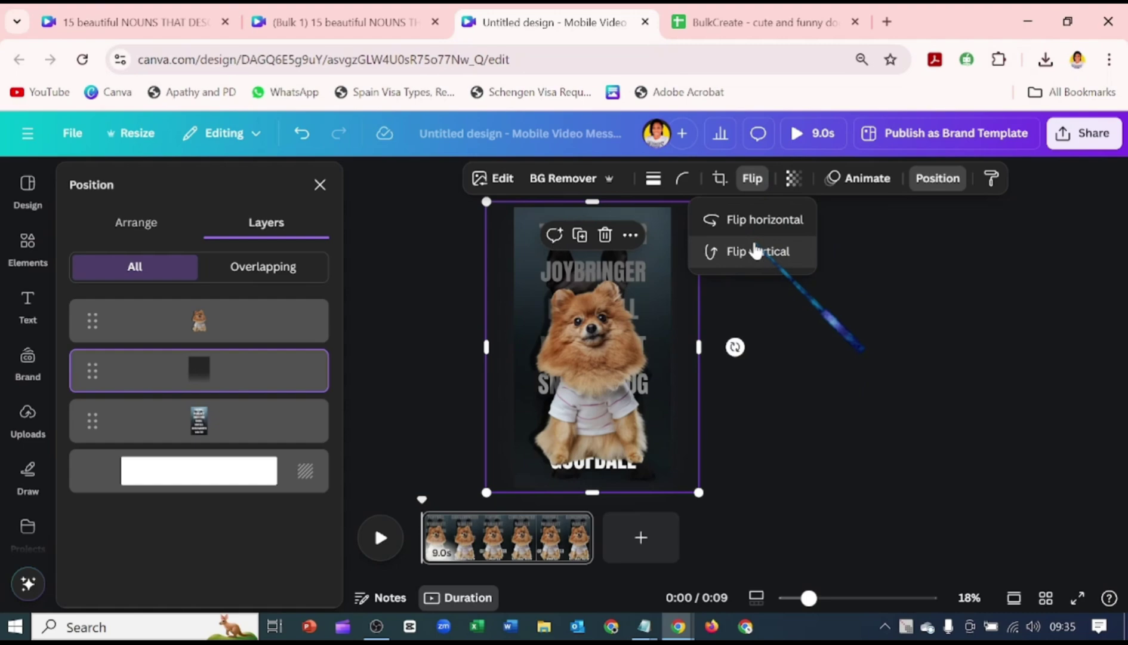
pyautogui.click(755, 251)
pyautogui.moveTo(633, 367); pyautogui.dragTo(647, 474)
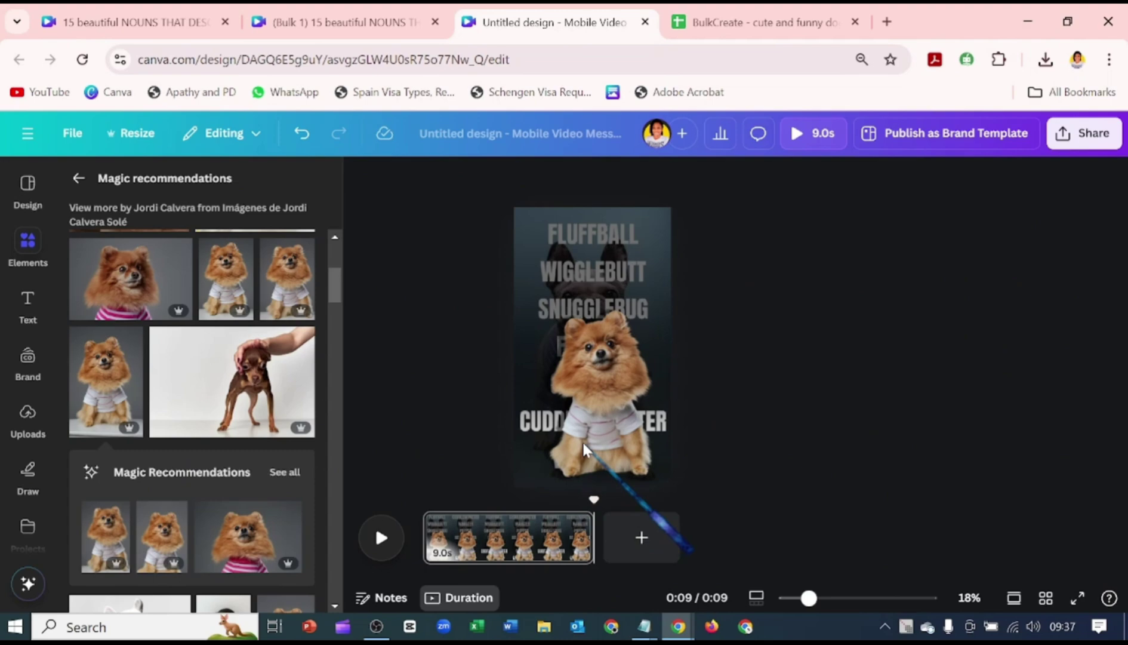
pyautogui.click(584, 444)
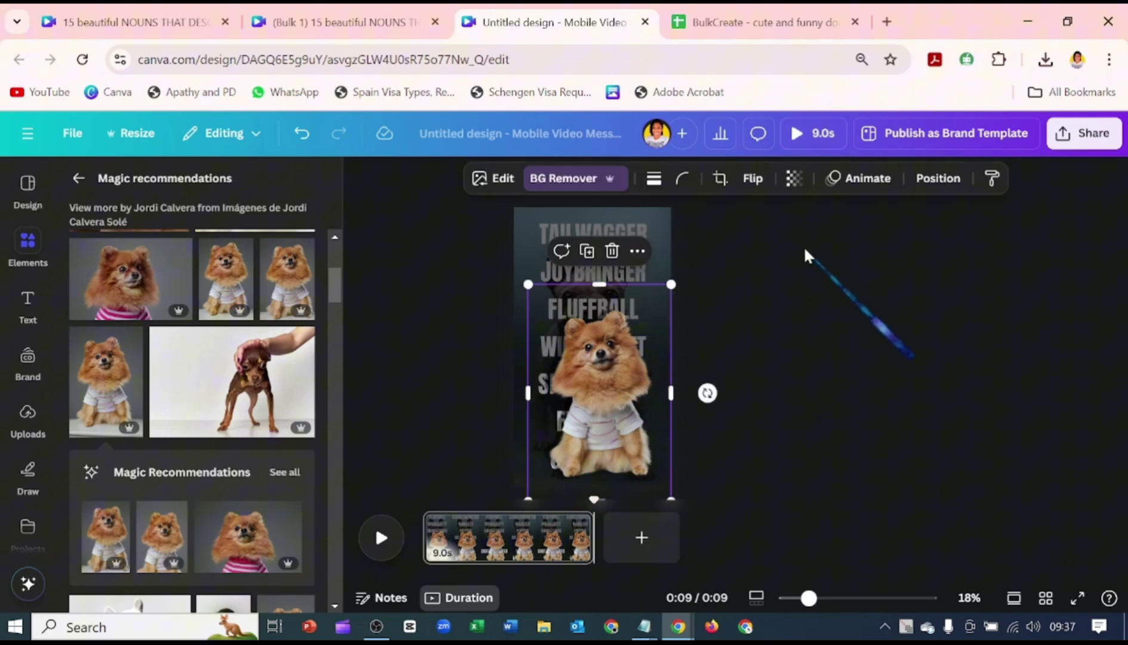
# Give the Pomeranian cutout a Breathe animation with Scale at maximum, then play the video preview.
pyautogui.click(857, 180)
pyautogui.scroll(-5, 320, 442)
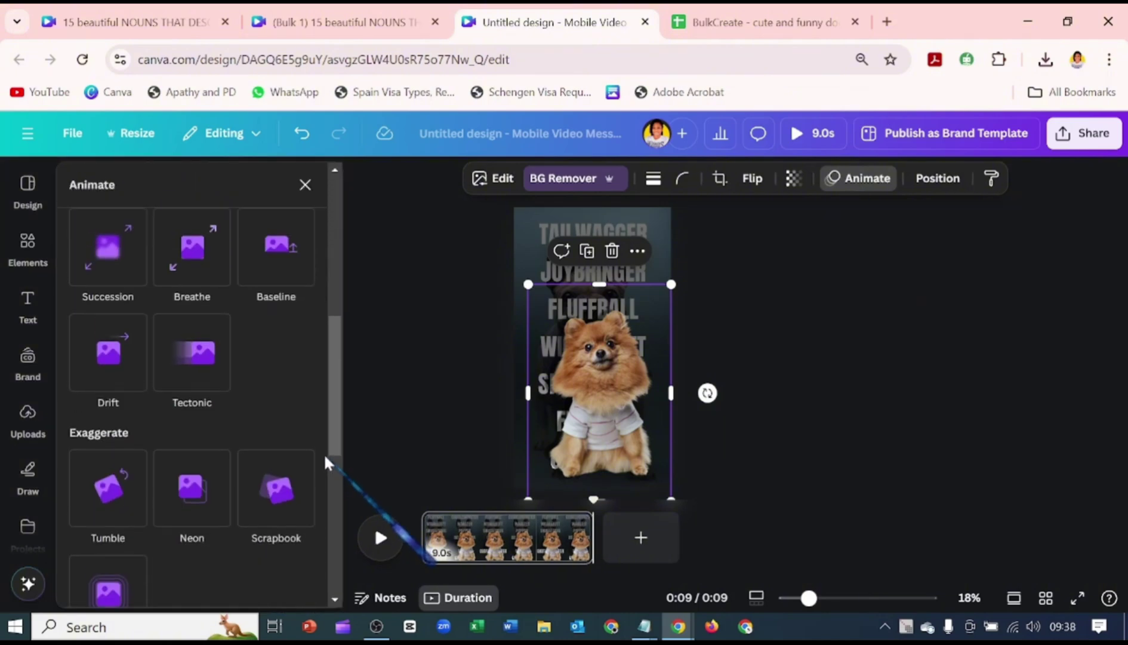
pyautogui.click(182, 258)
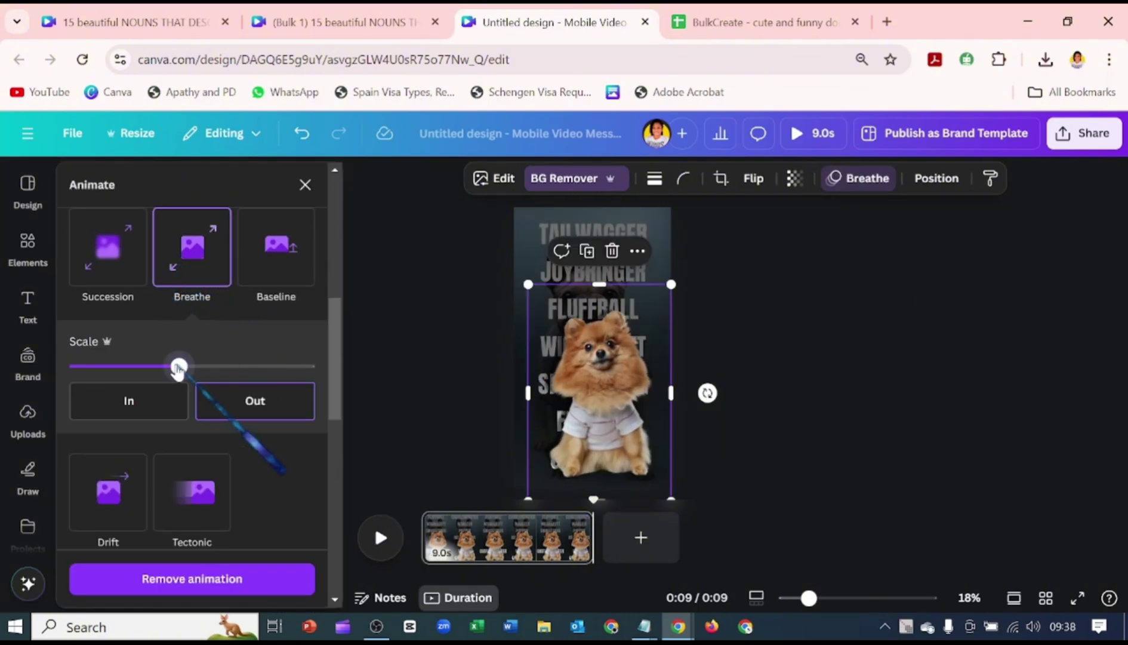
pyautogui.moveTo(180, 366); pyautogui.dragTo(308, 366)
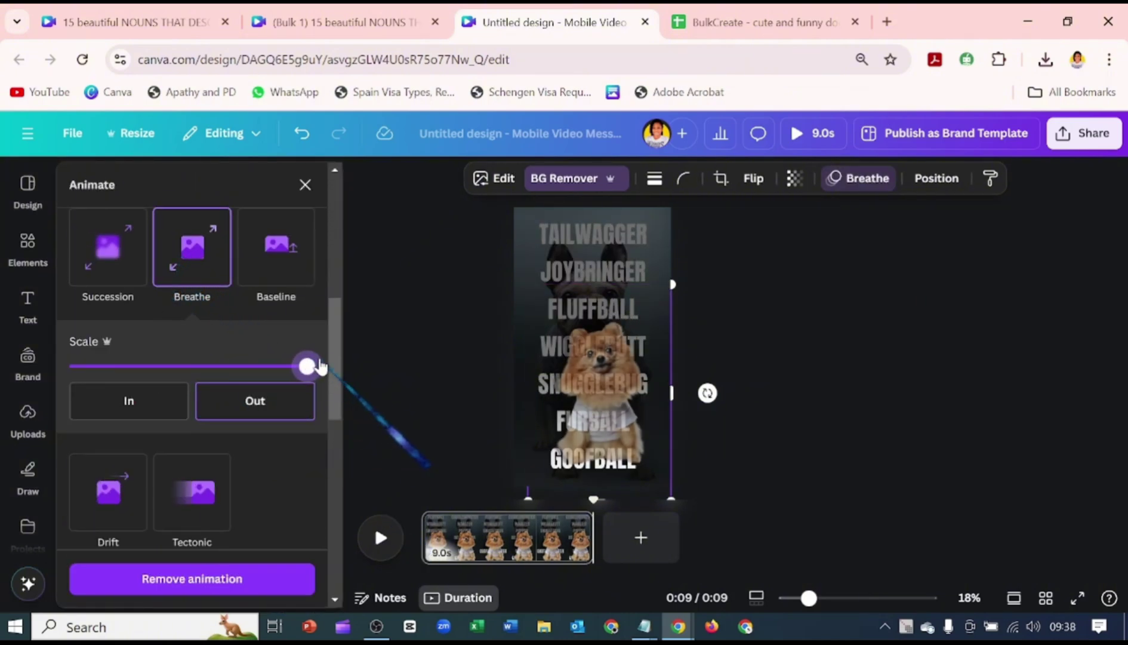
pyautogui.click(378, 554)
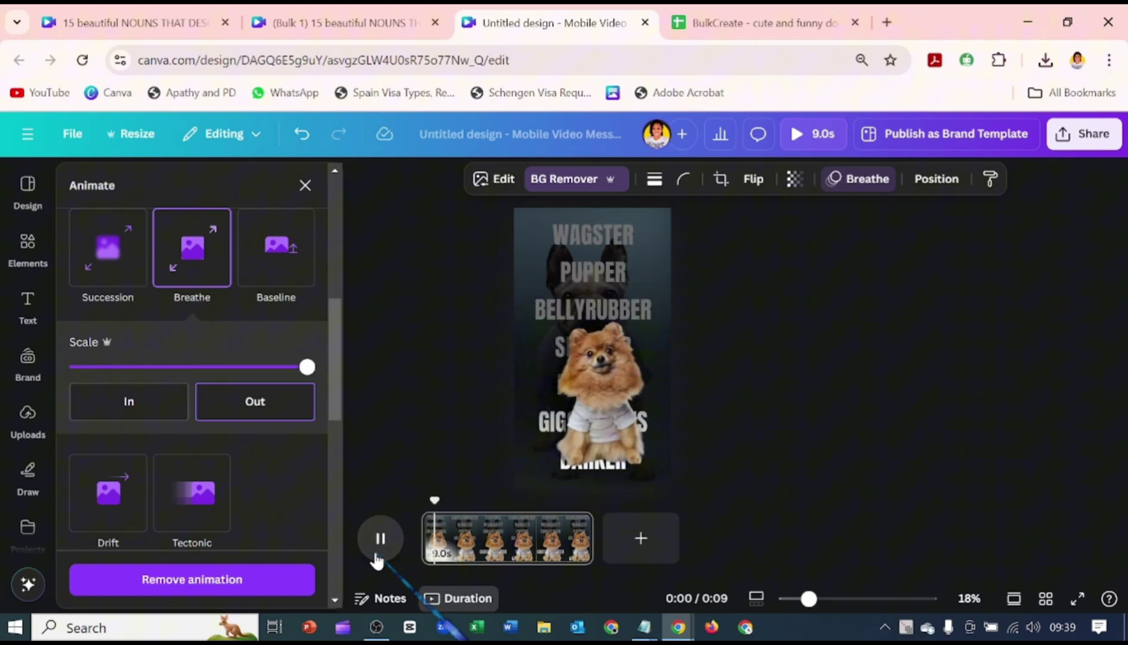